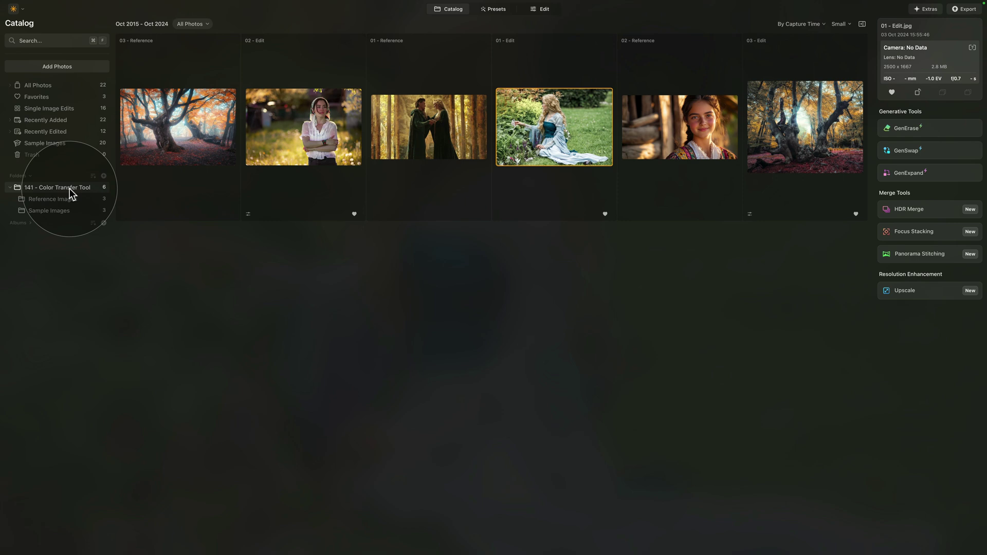
Step: Look through the photos in the Reference Images and Sample Images folders of the catalog
click(76, 200)
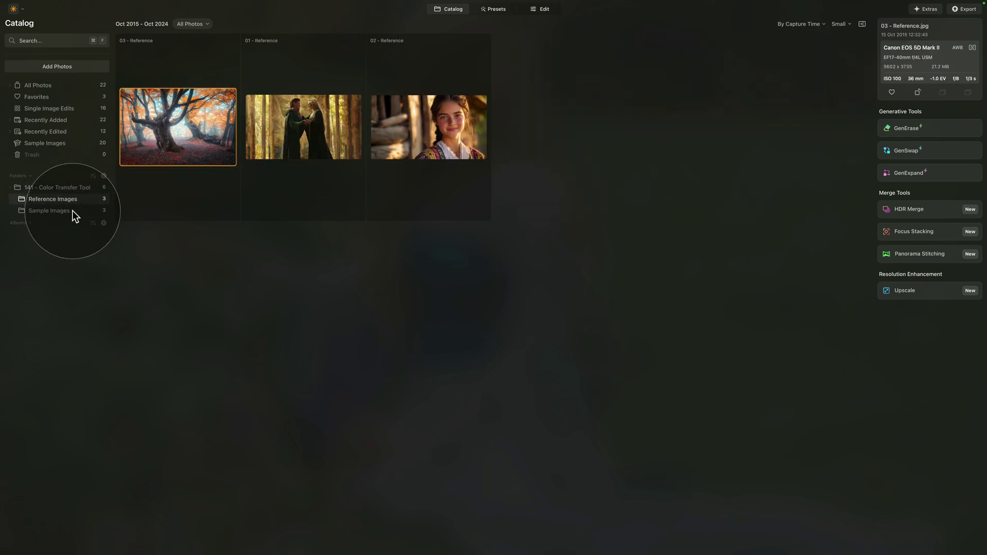
click(72, 212)
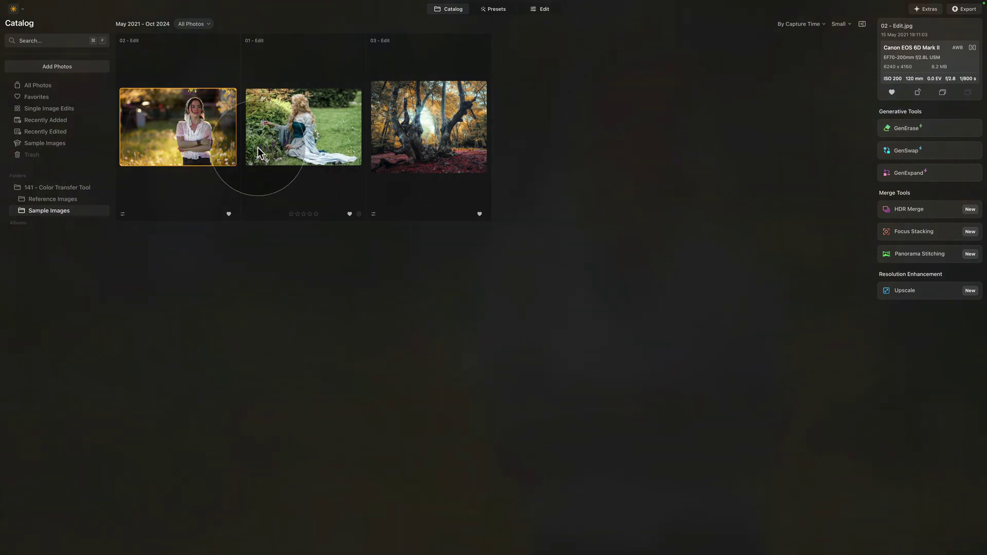
click(76, 202)
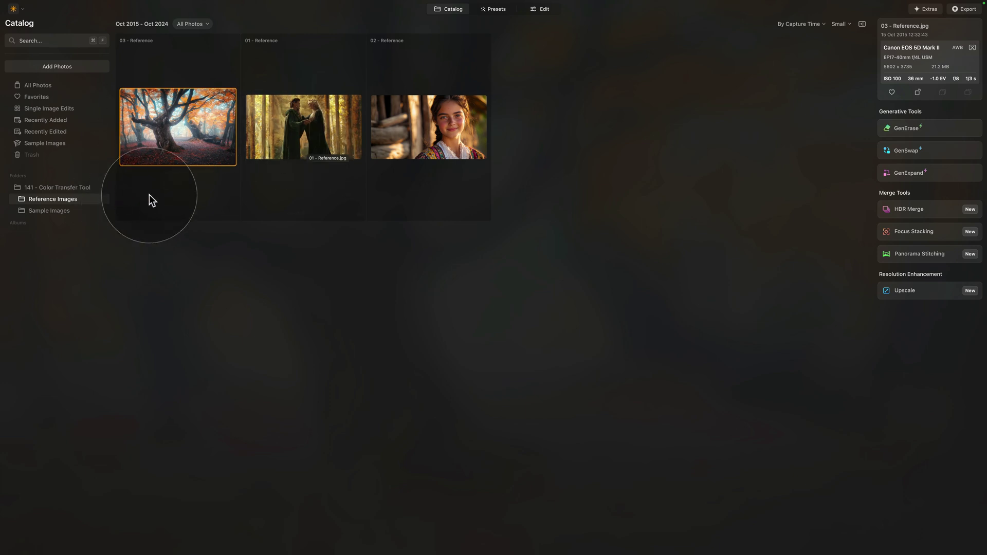
Step: Open the 01 - Edit photo from the Sample Images folder for editing
click(72, 212)
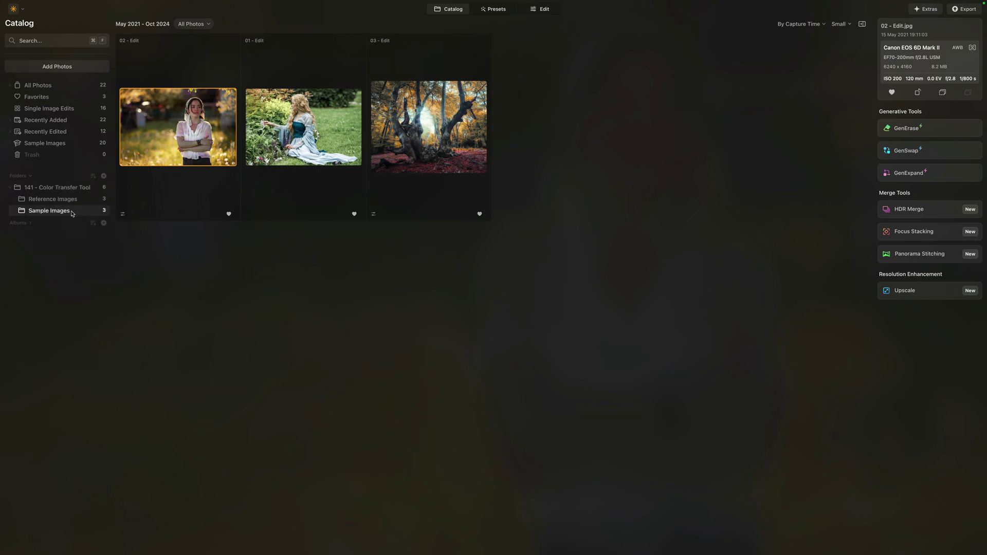
click(290, 125)
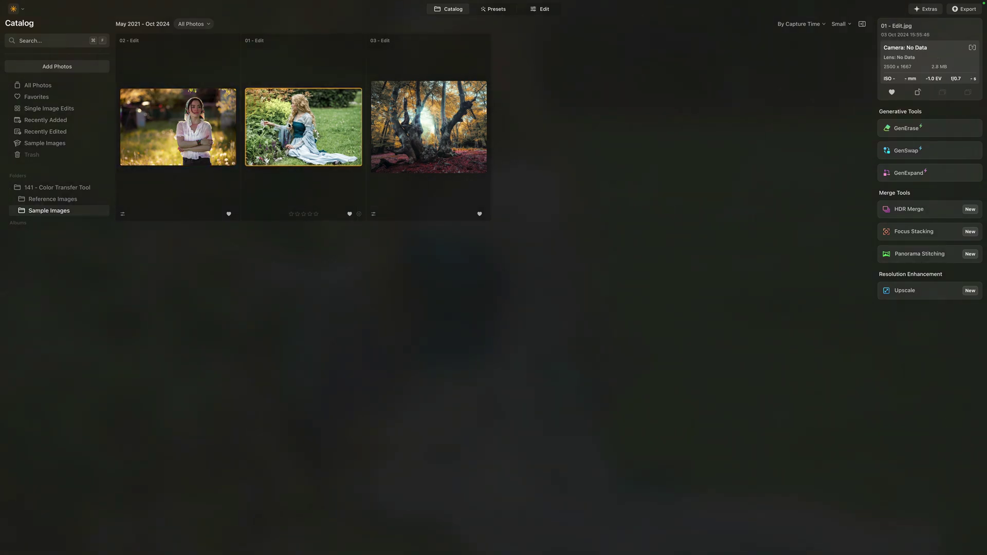
click(544, 10)
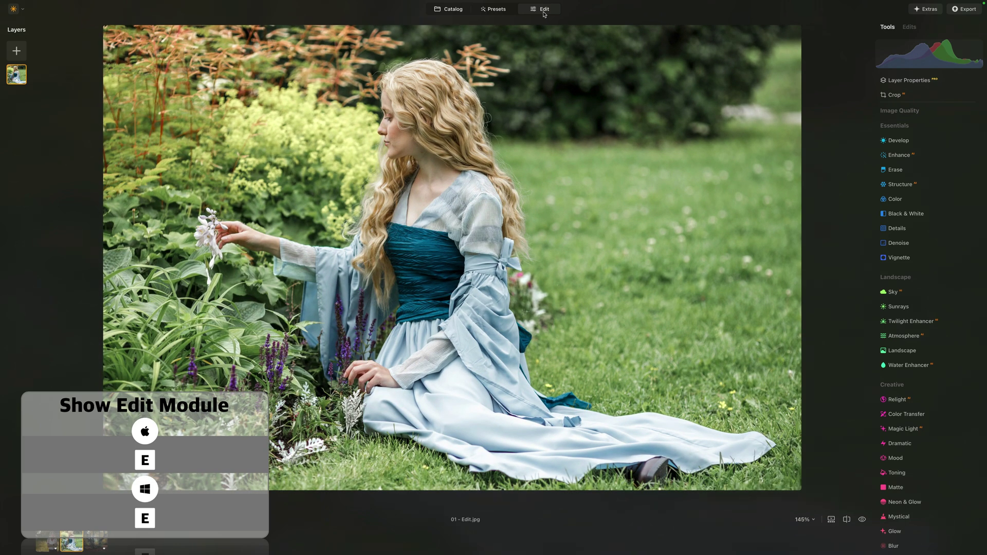
click(545, 16)
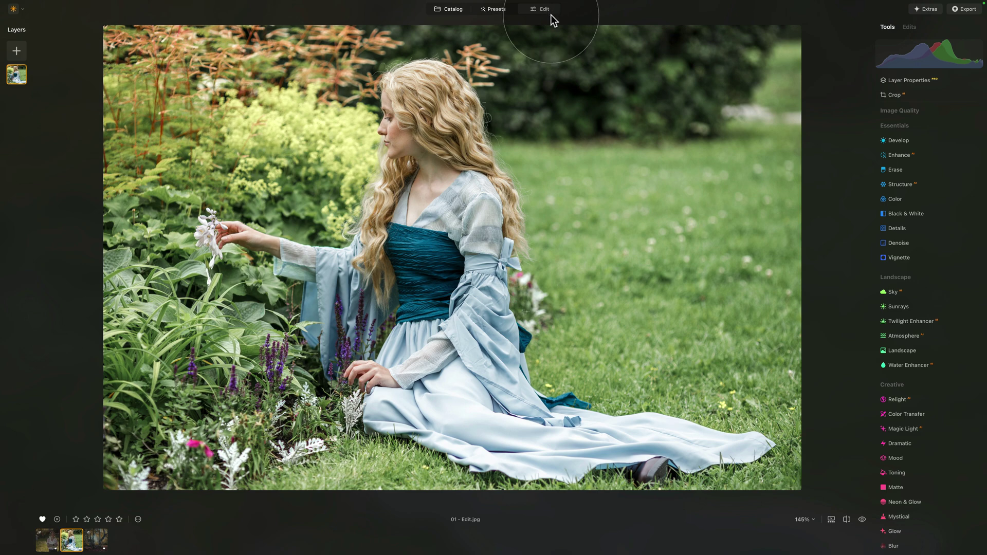
Step: Open the Color Transfer tool from the Creative group
scroll(901, 184, down, 5)
scroll(900, 205, down, 1)
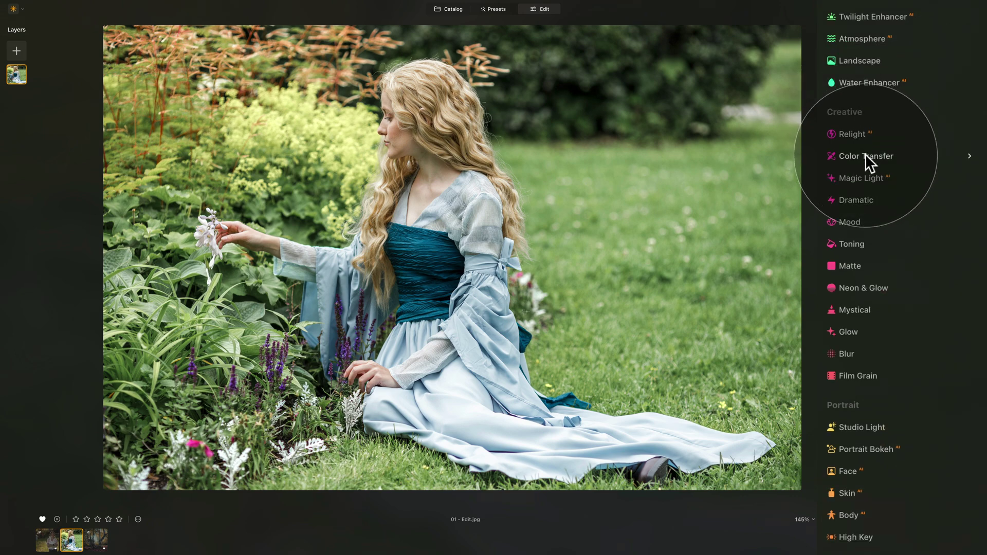
click(850, 154)
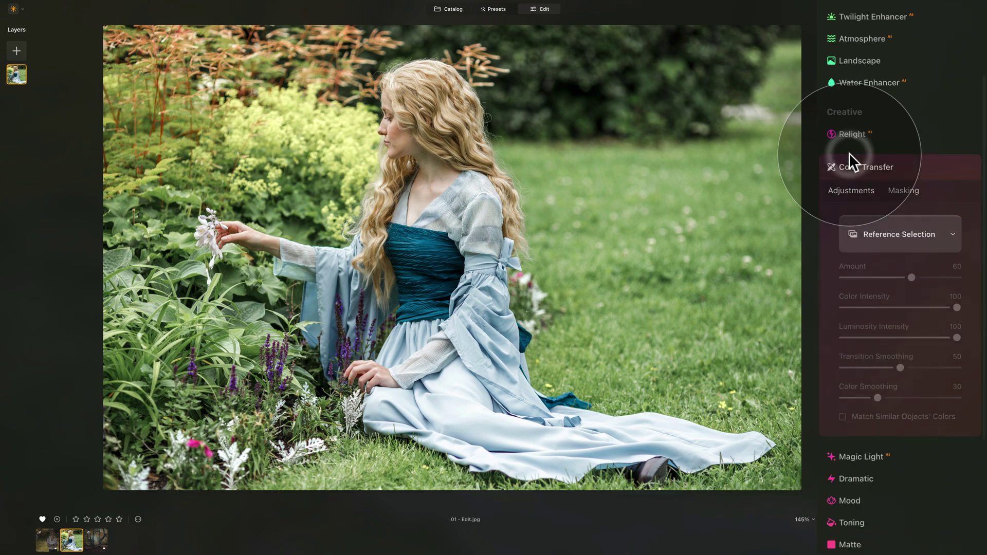
scroll(889, 115, down, 2)
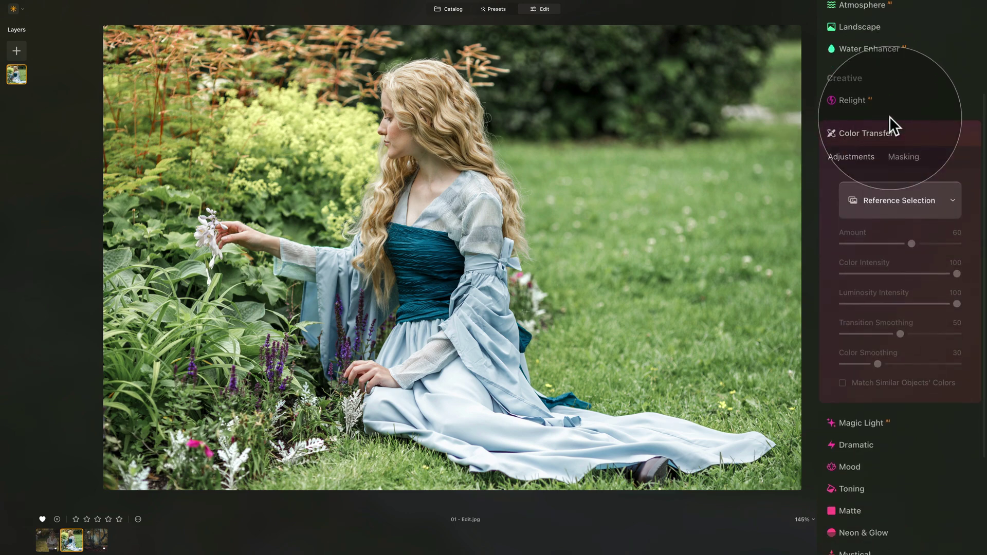
scroll(888, 114, down, 3)
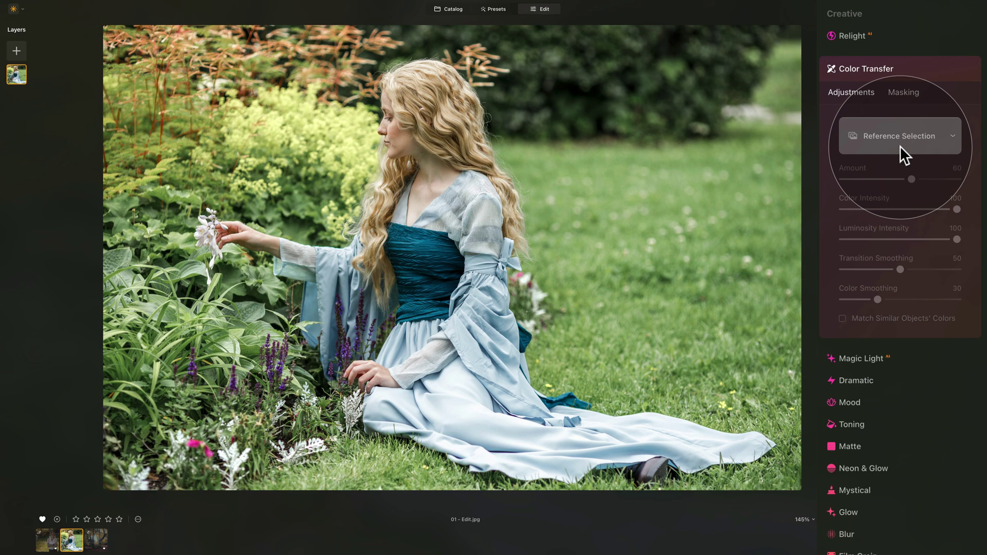
Step: Load 01 - Reference.jpg from the Reference Images folder as the Color Transfer reference and compare the photo with and without the effect
click(903, 132)
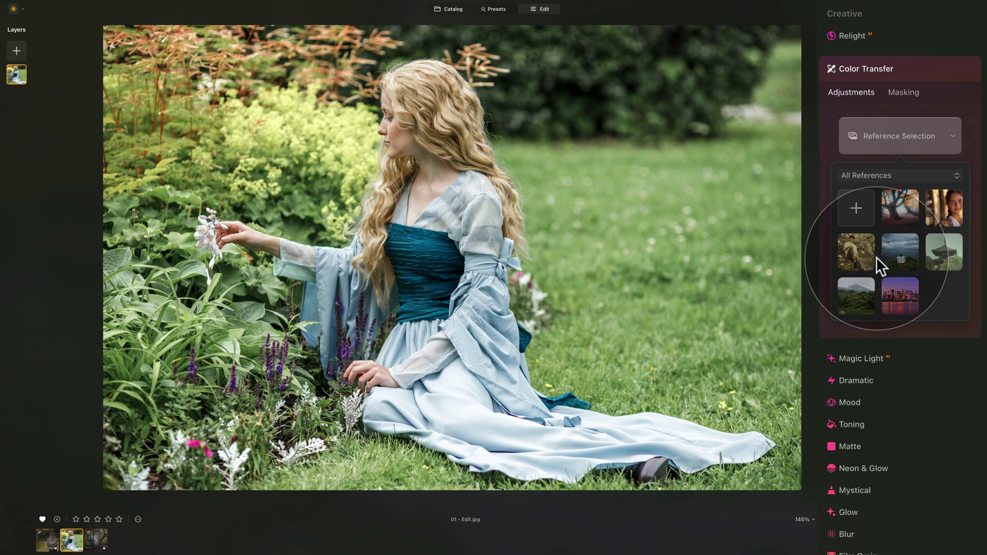
click(857, 206)
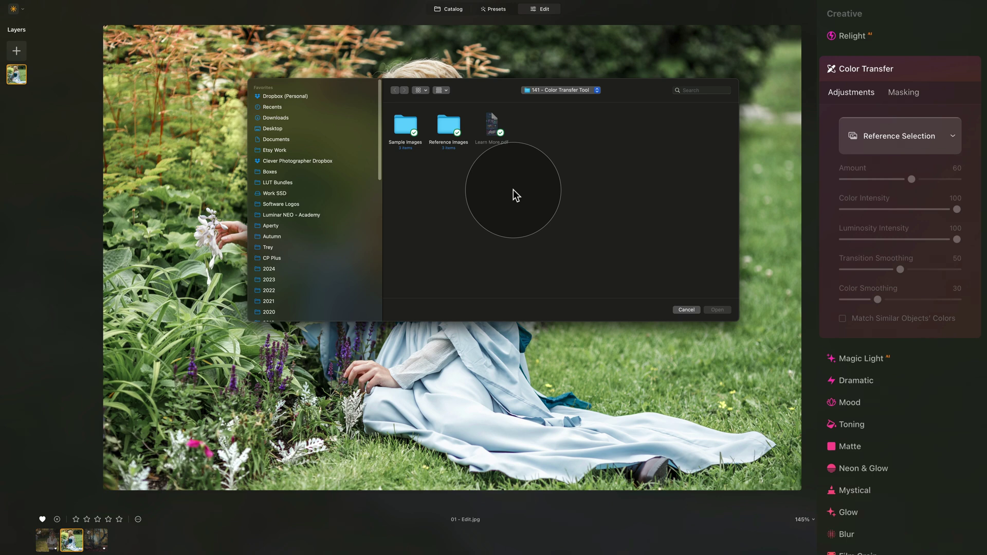
double_click(447, 124)
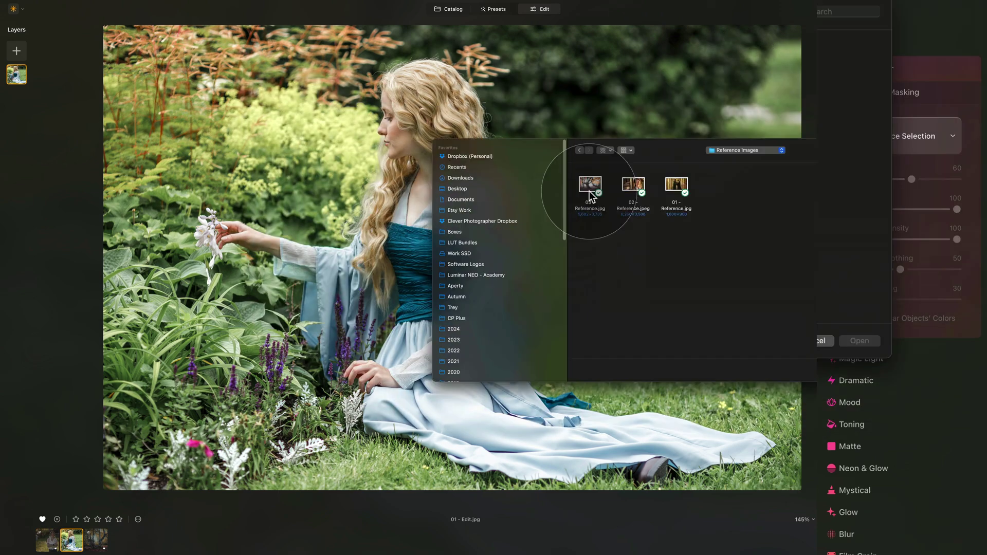
drag(591, 196, 739, 242)
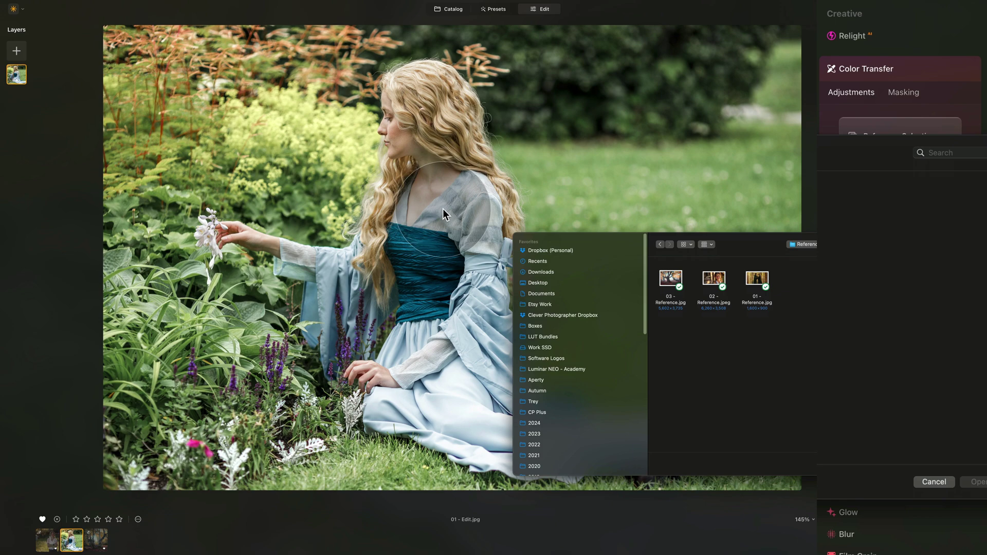
drag(720, 243, 518, 98)
click(531, 135)
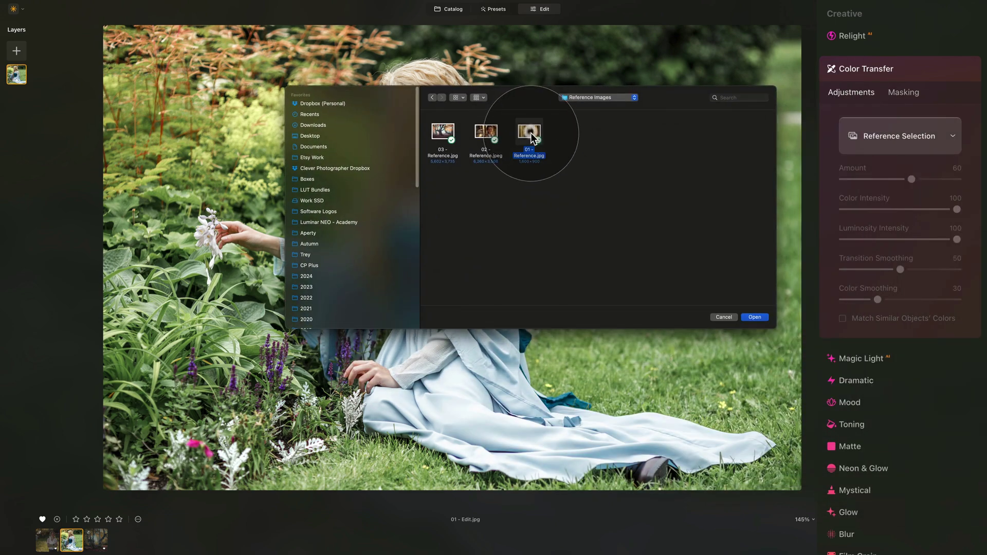
key(space)
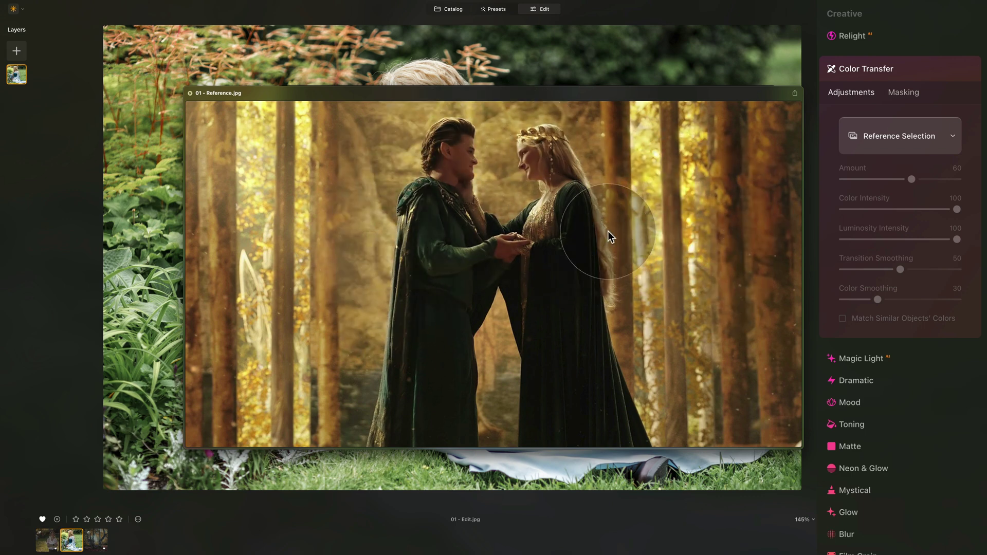
click(636, 208)
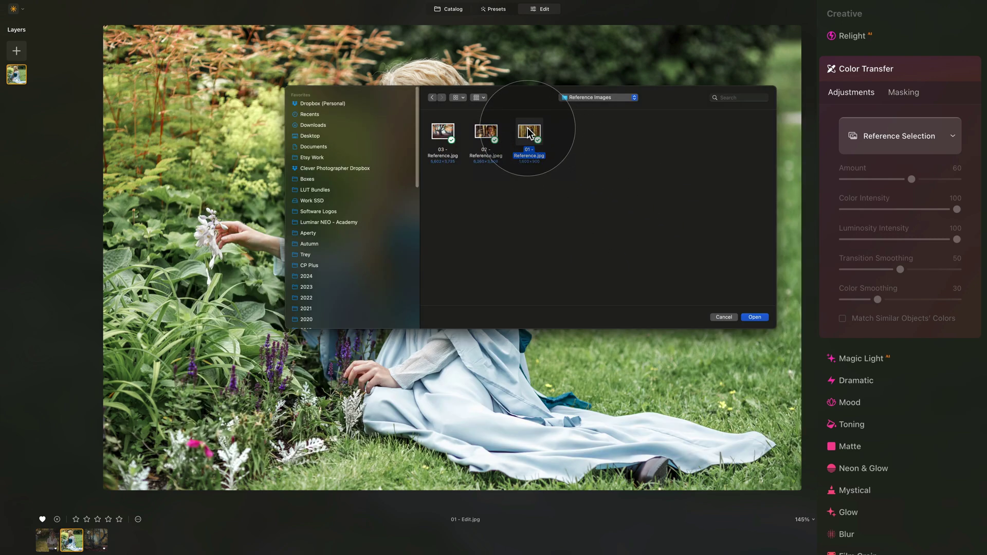
click(754, 318)
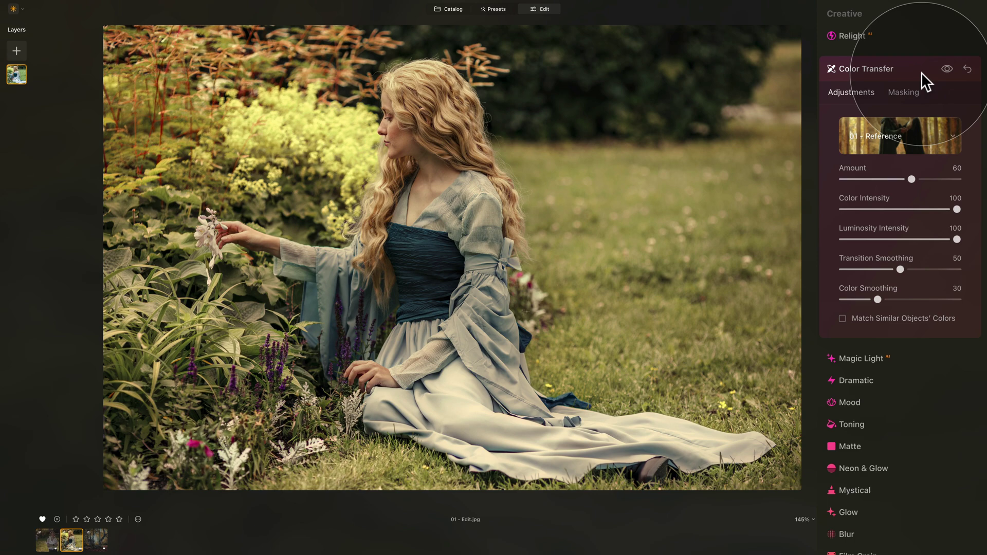
click(948, 67)
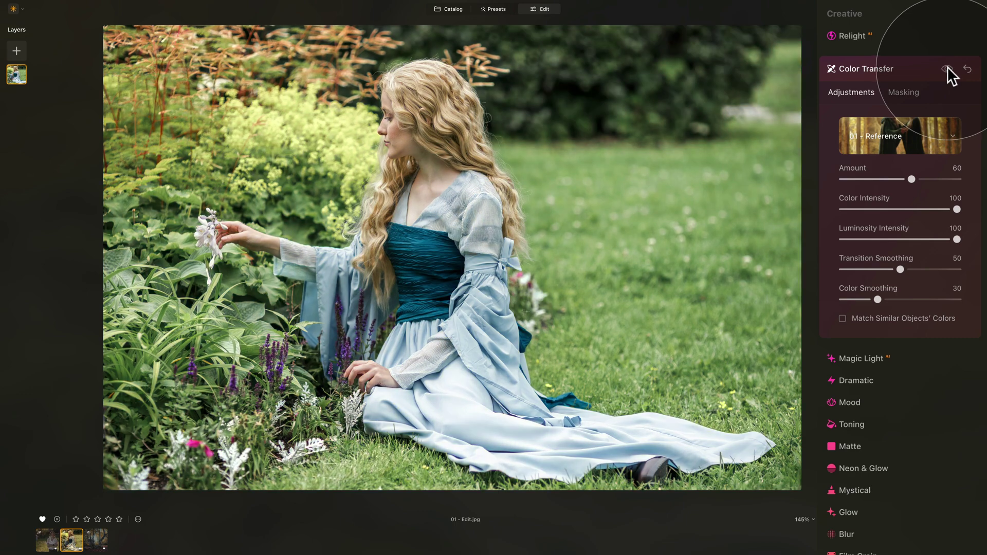
click(947, 68)
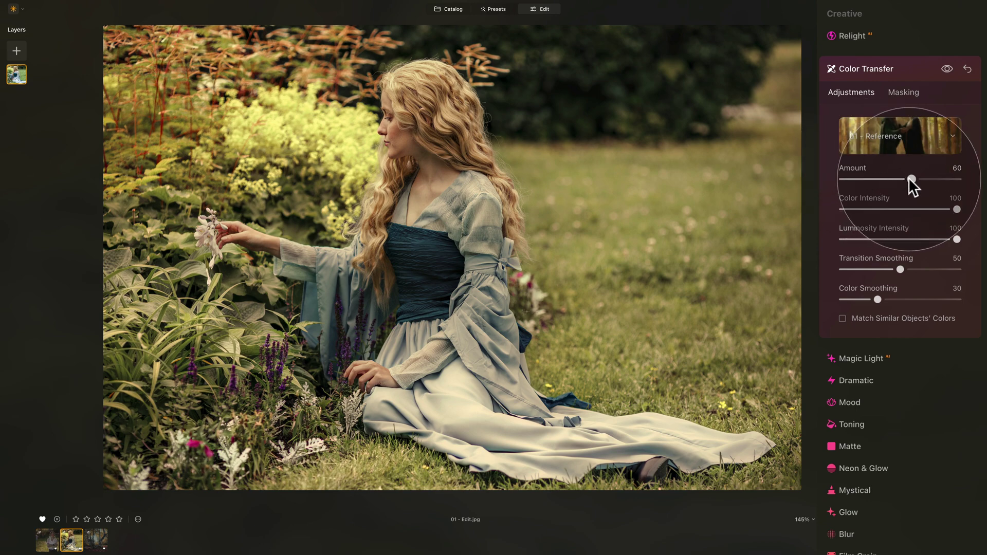
Step: Try Amount at 100, Color Intensity at 0 and Luminosity Intensity at 0, returning each to its default
drag(909, 177, 967, 183)
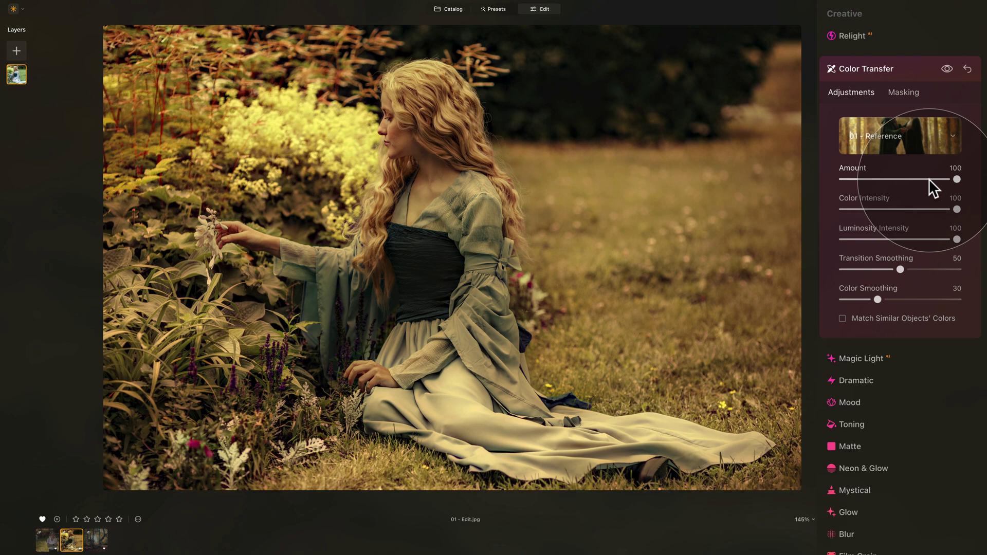
double_click(858, 167)
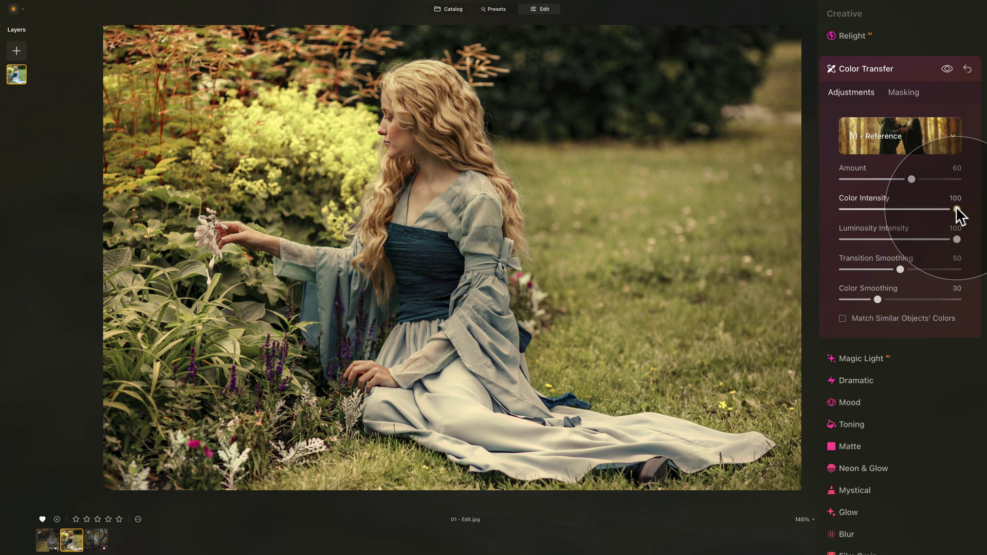
drag(960, 207, 831, 208)
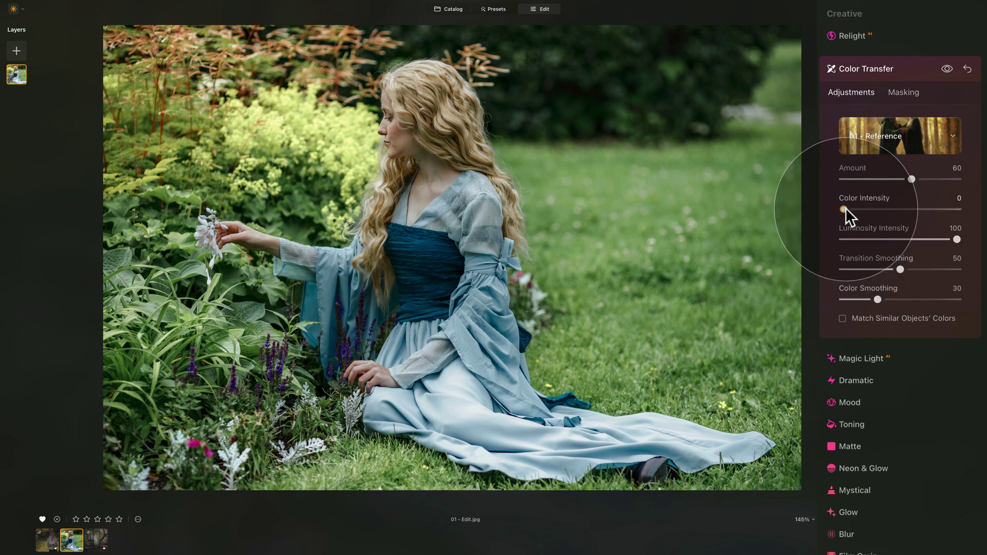
drag(845, 208, 971, 210)
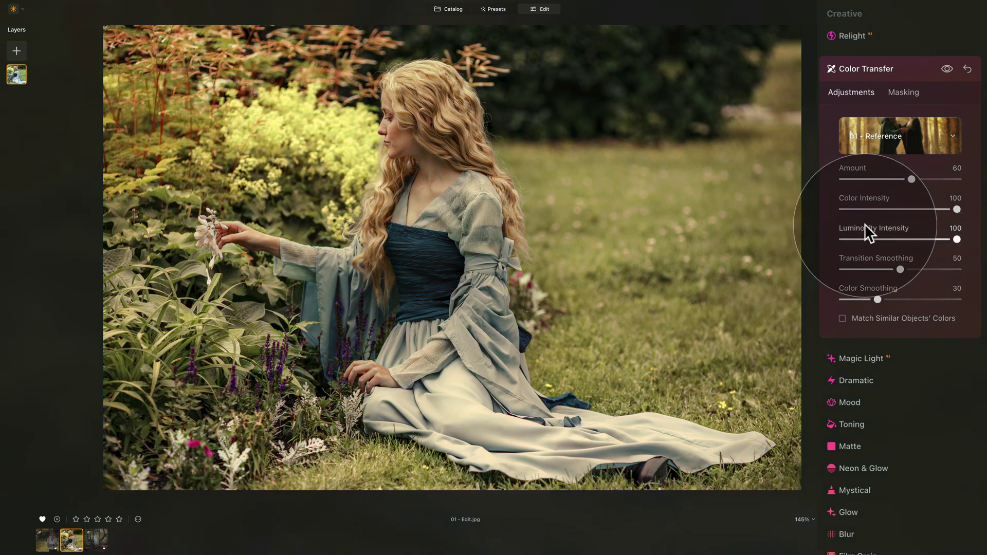
drag(956, 240, 828, 238)
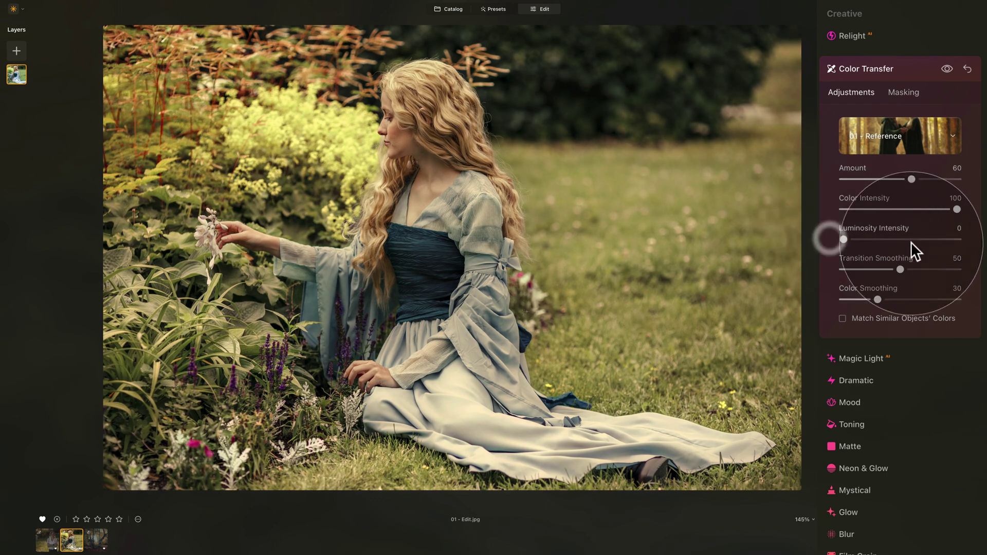
double_click(860, 226)
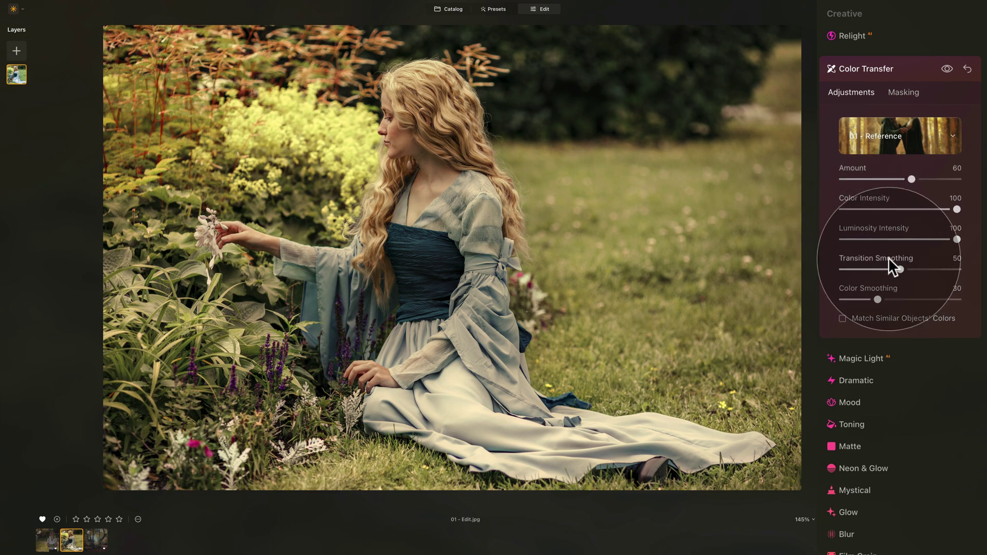
Step: Try Transition Smoothing at 100 and Color Smoothing at 0 and 100, resetting both to their defaults
drag(888, 258, 961, 273)
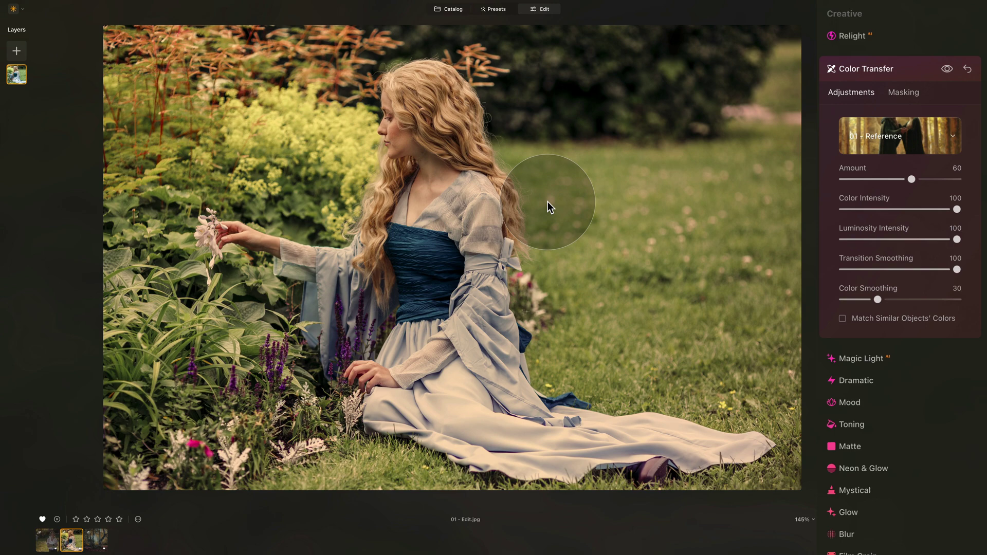
double_click(879, 299)
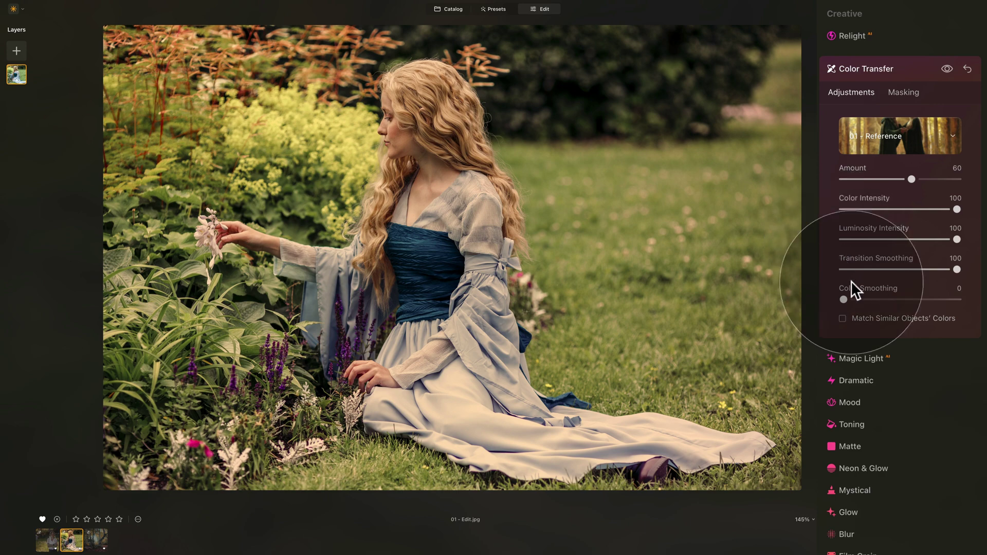
drag(844, 299, 970, 306)
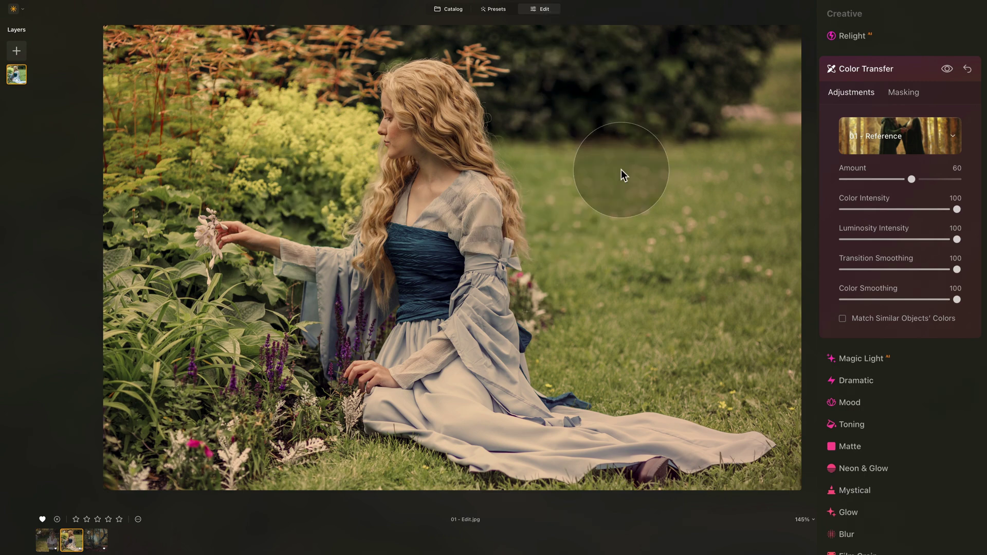
double_click(865, 261)
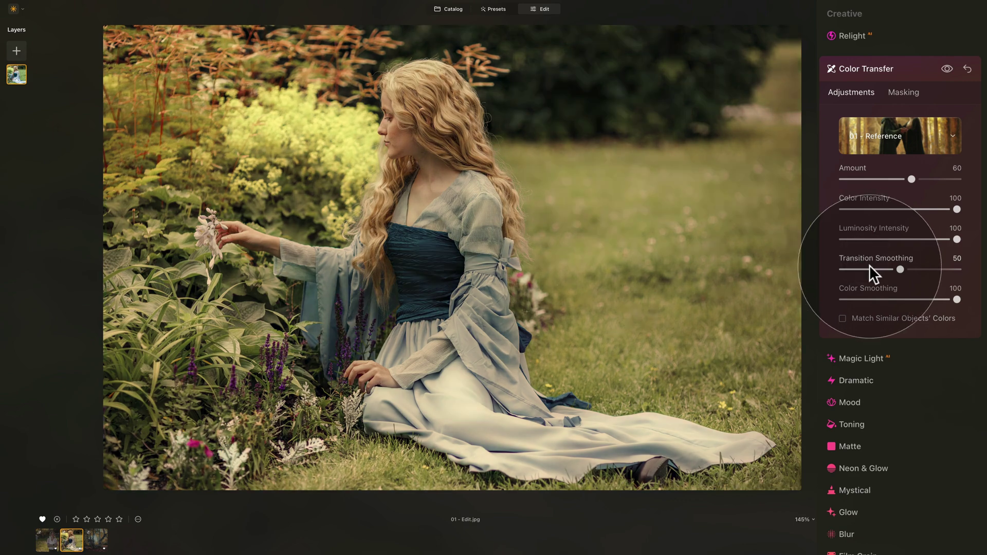
double_click(868, 287)
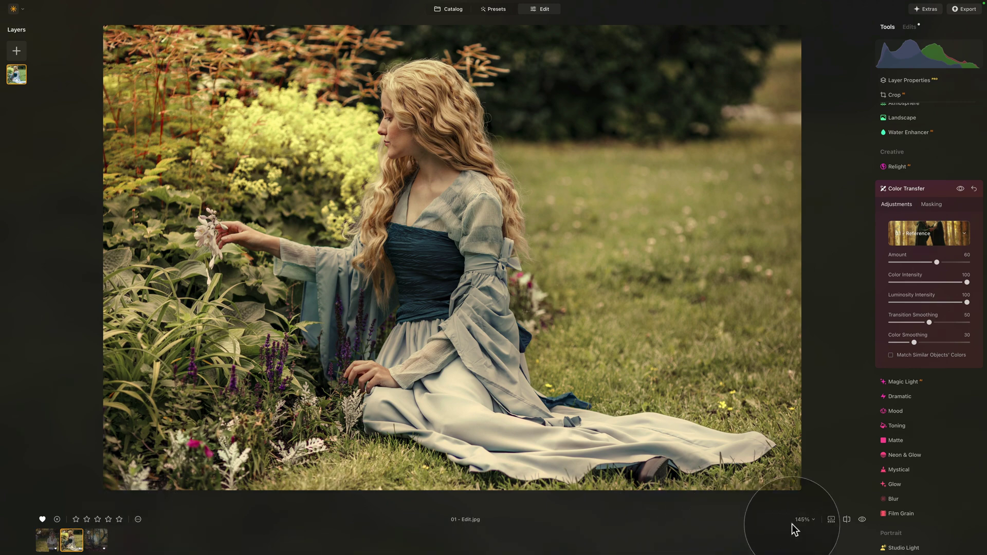
Step: Hide and show the filmstrip again, and open the 02 - Edit photo from it
click(832, 521)
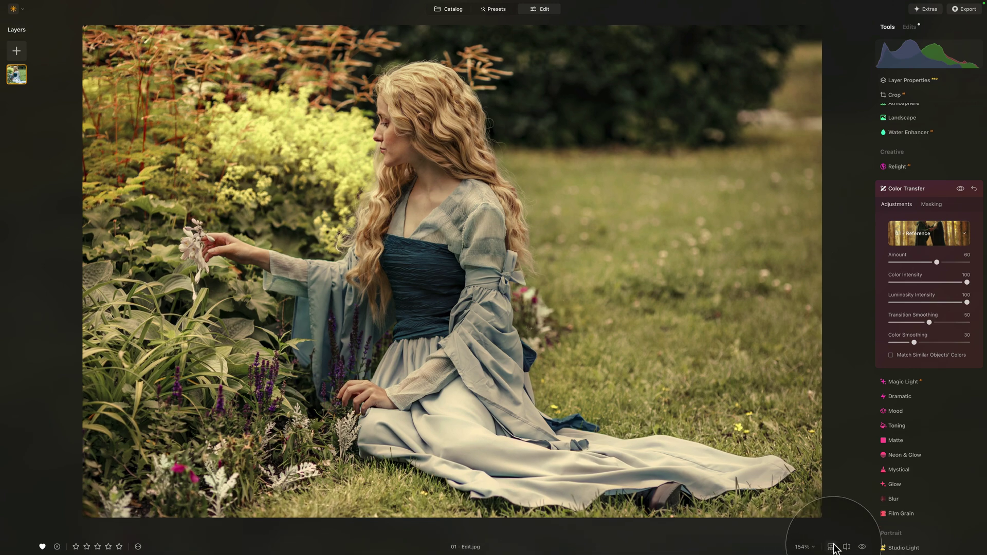
click(832, 547)
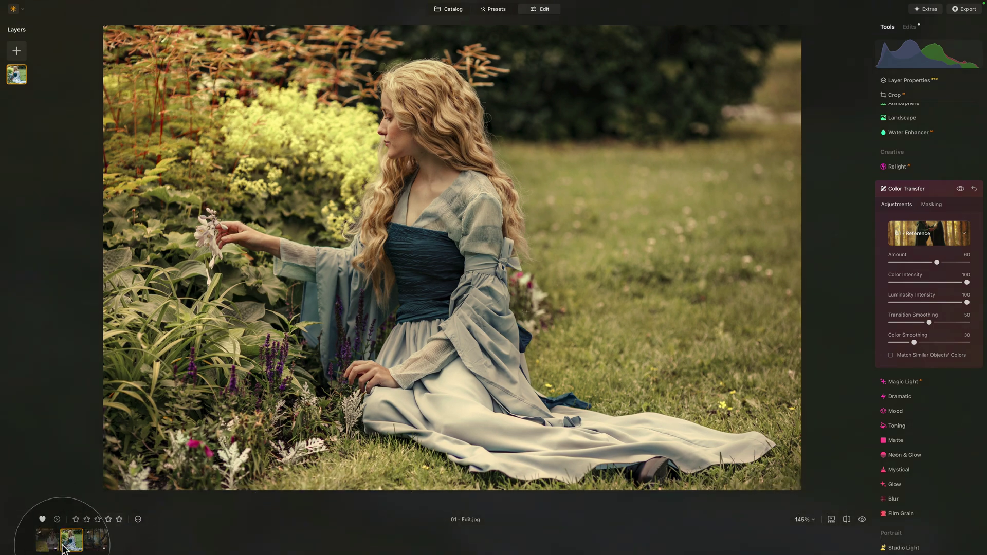
click(46, 543)
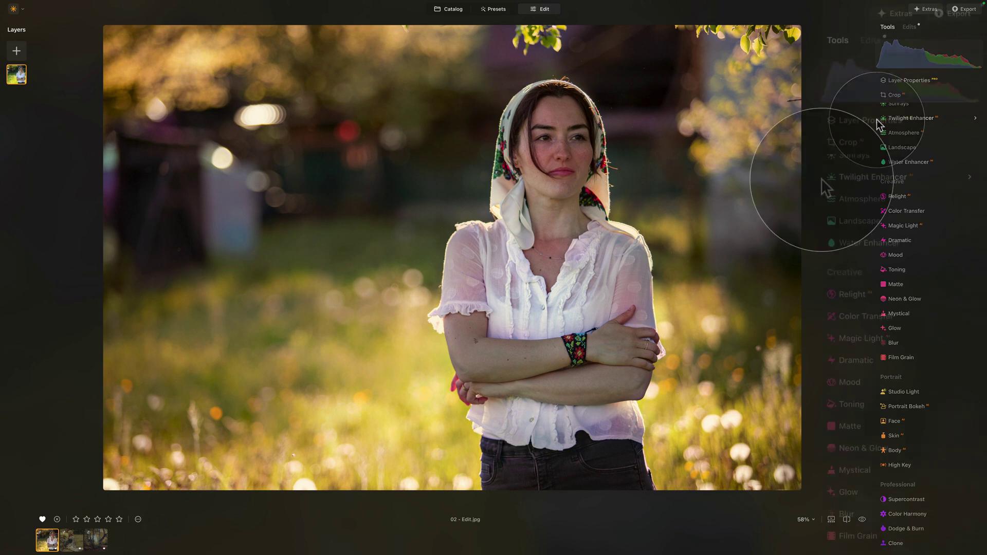
Step: Reopen the photo's Color Transfer edit, preview 02 - Reference.jpeg from the Reference Images folder, and load it as the reference
scroll(881, 185, up, 10)
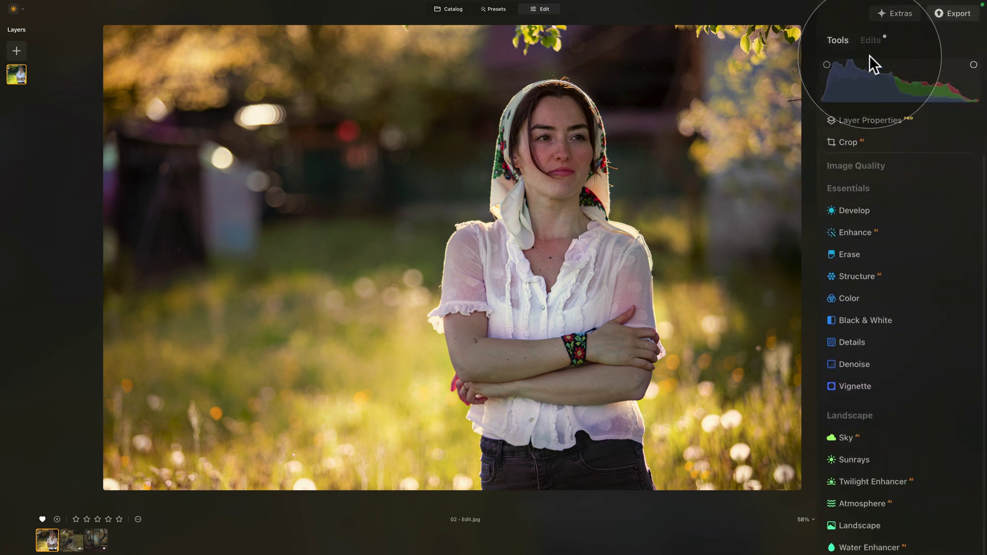
click(870, 40)
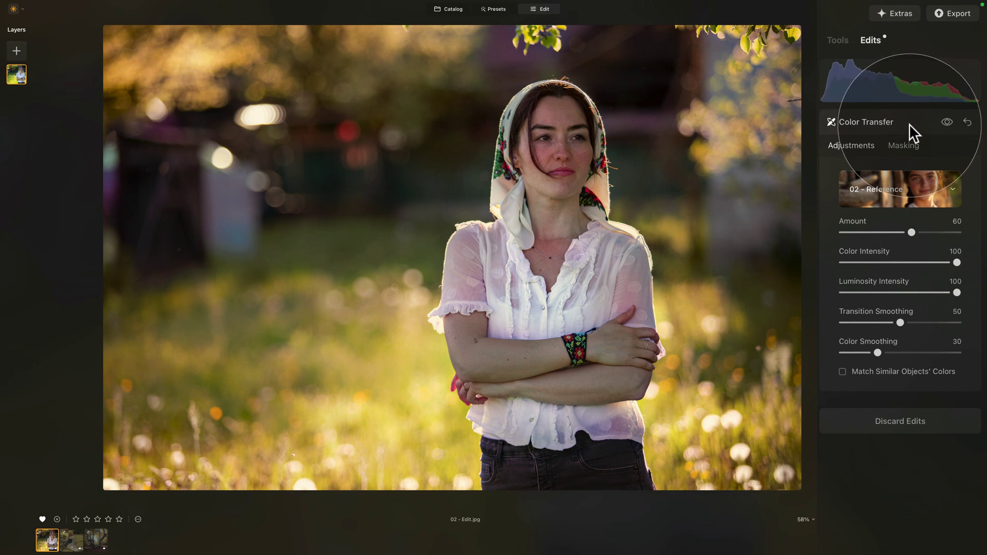
click(934, 186)
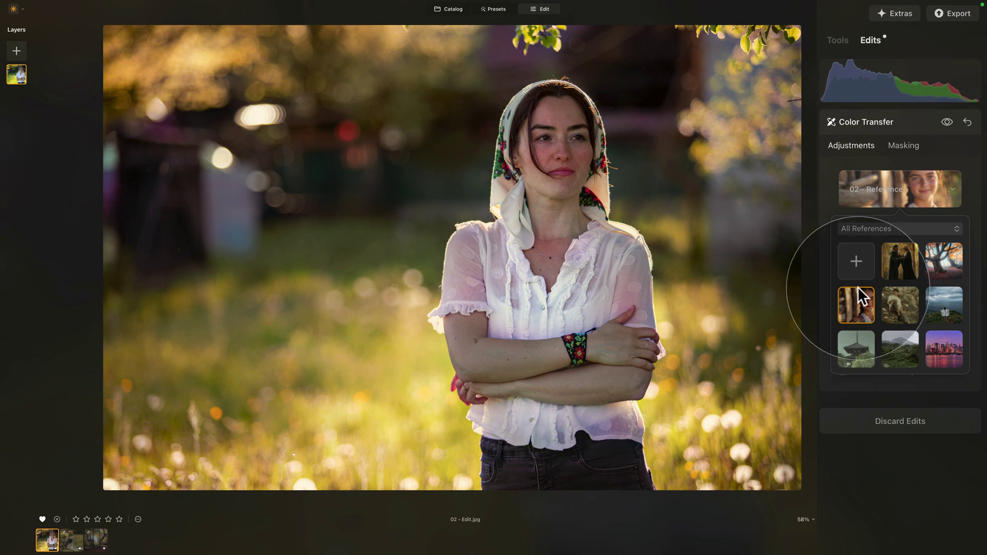
click(854, 262)
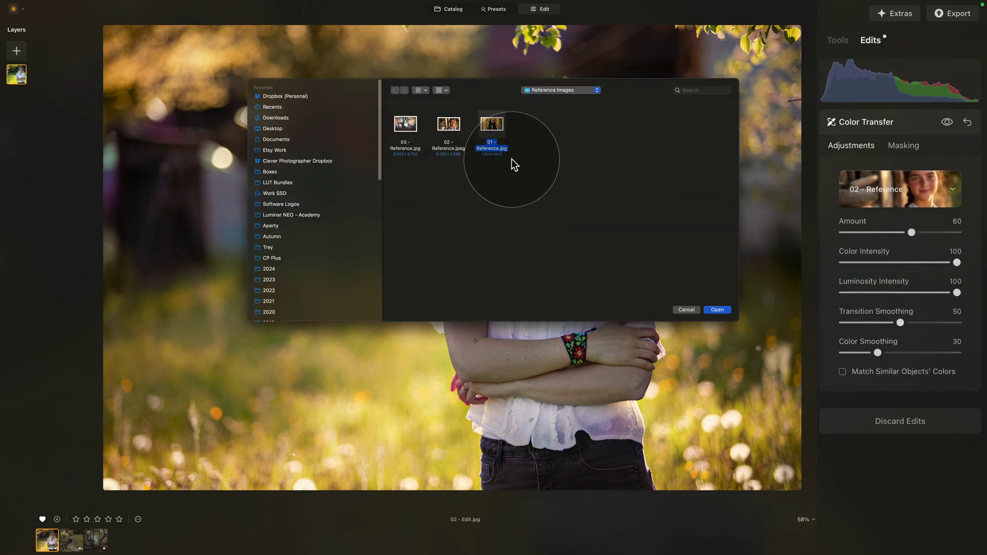
click(448, 125)
key(space)
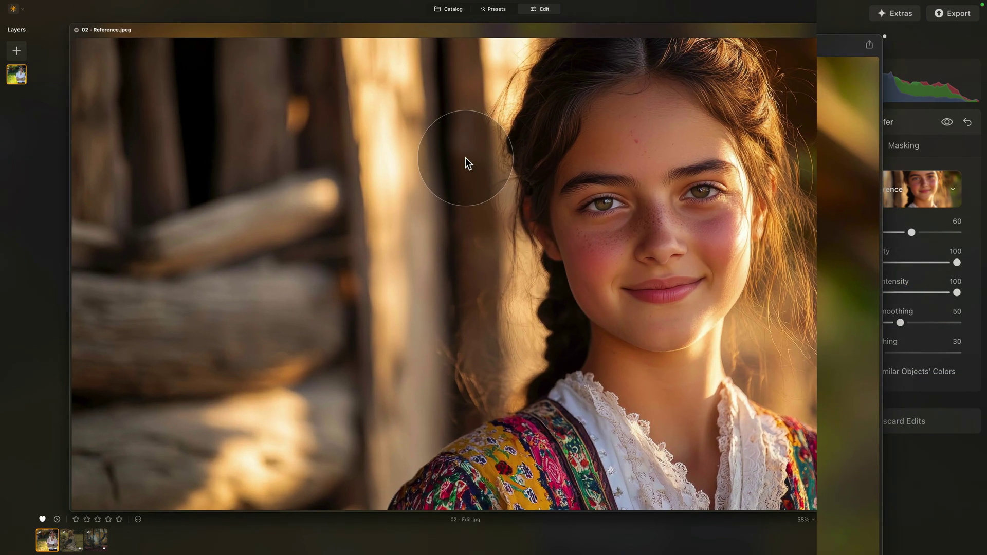
key(space)
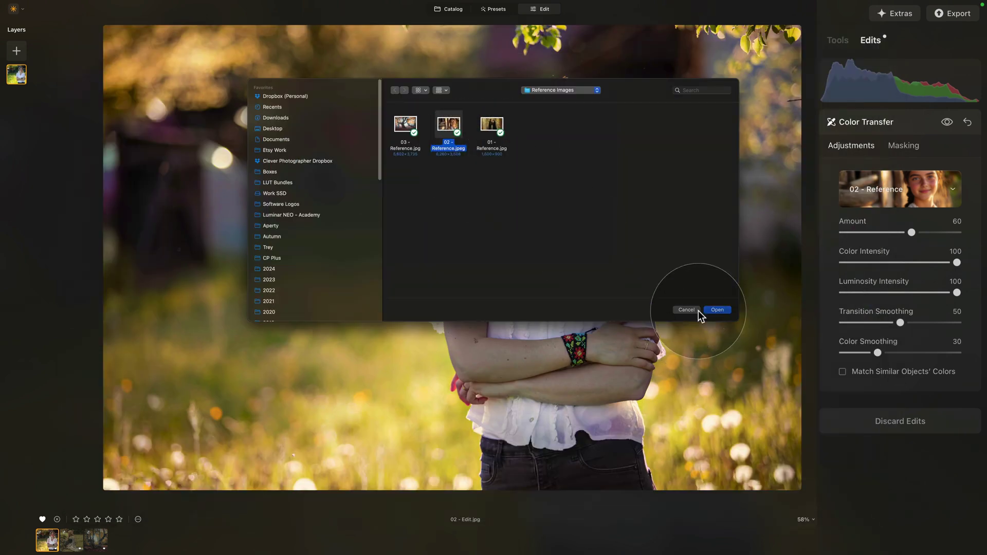
click(714, 311)
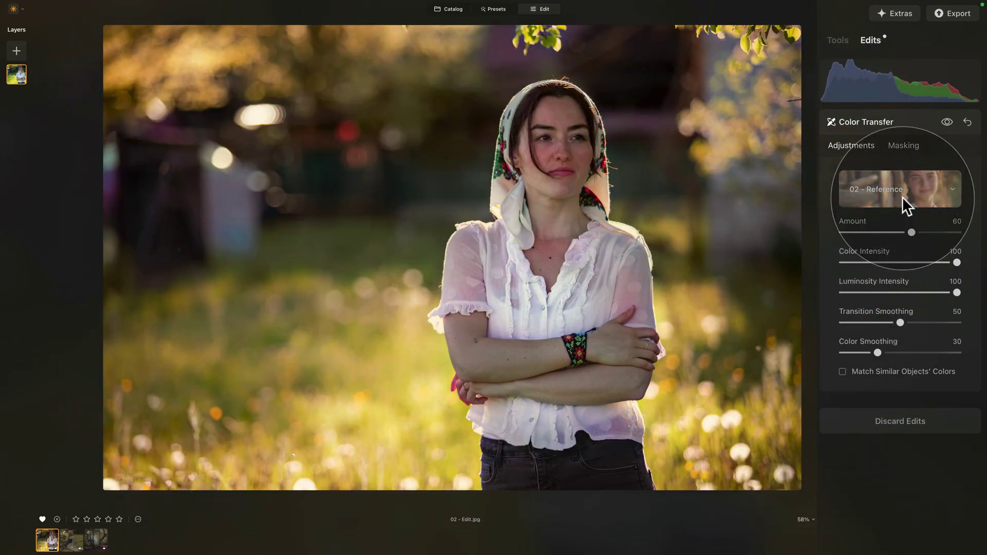
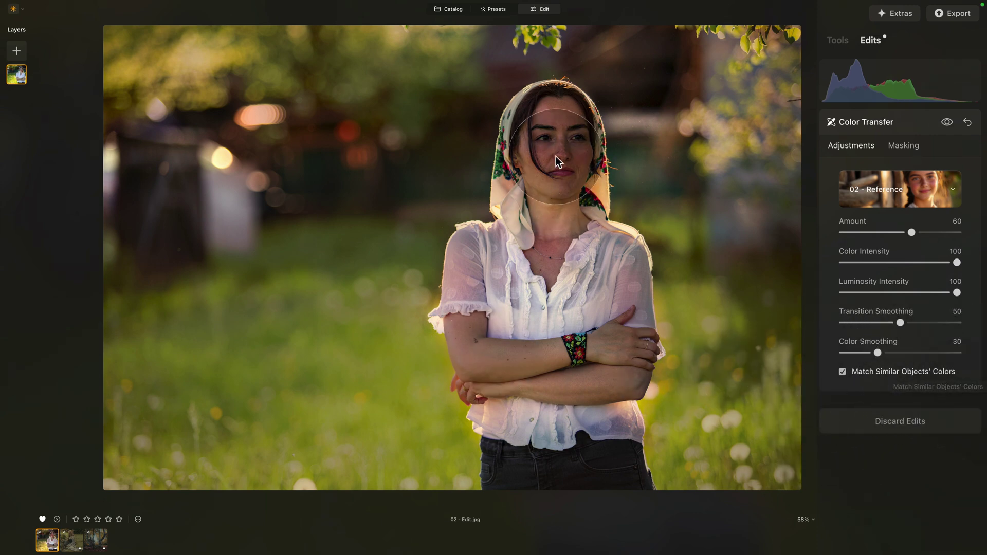
Step: Show the available references, compare the photo with and without Color Transfer, and try Amount at 77 before resetting it to its default
click(904, 203)
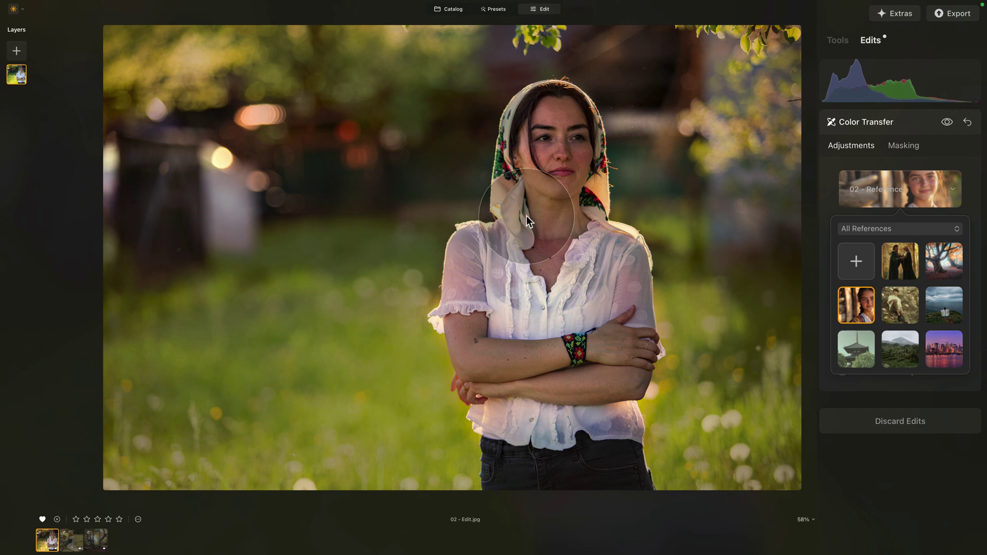
click(946, 122)
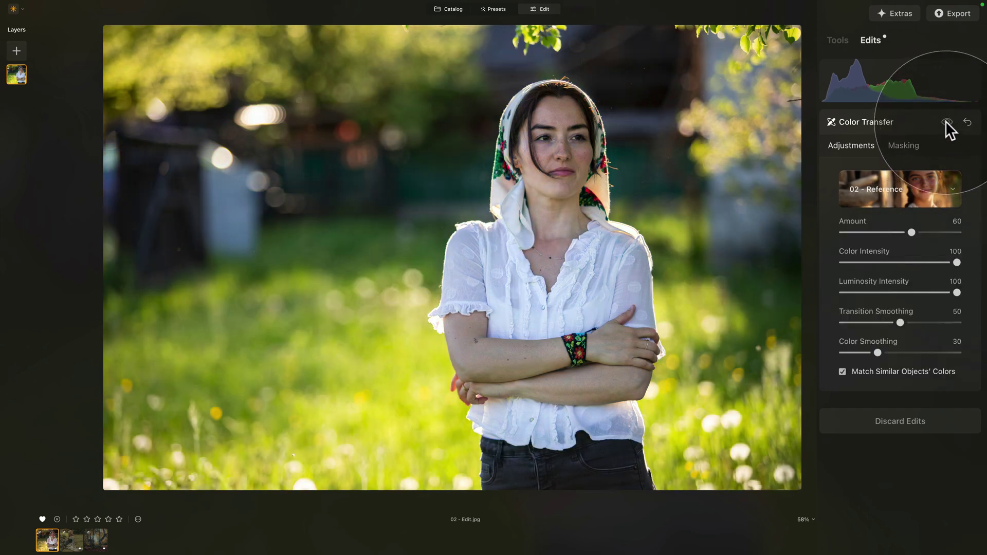
click(946, 121)
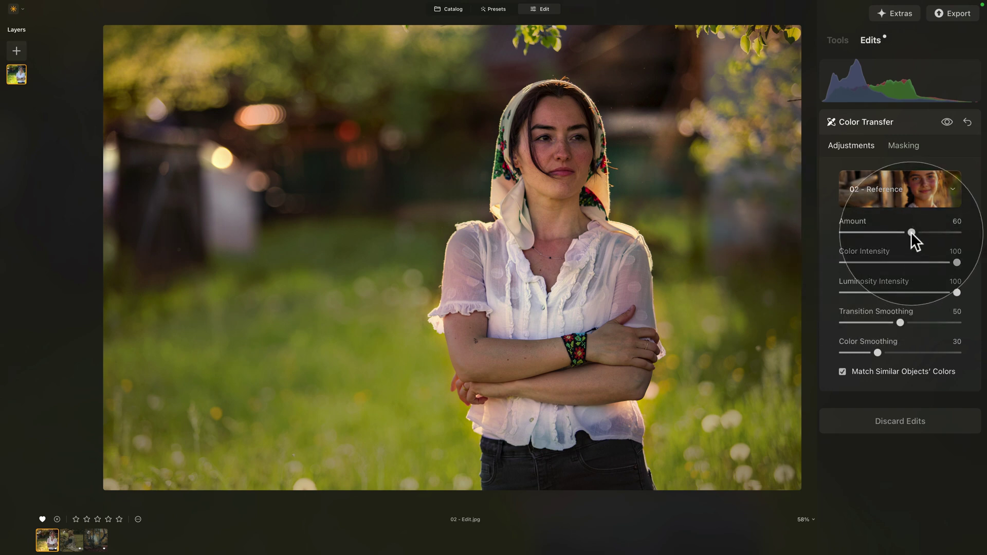
drag(912, 232, 931, 232)
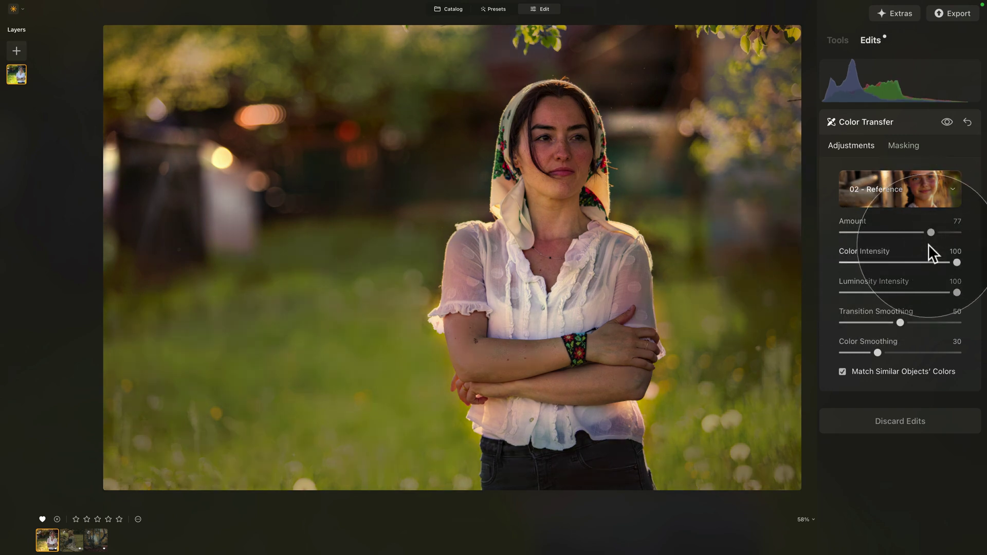
double_click(862, 223)
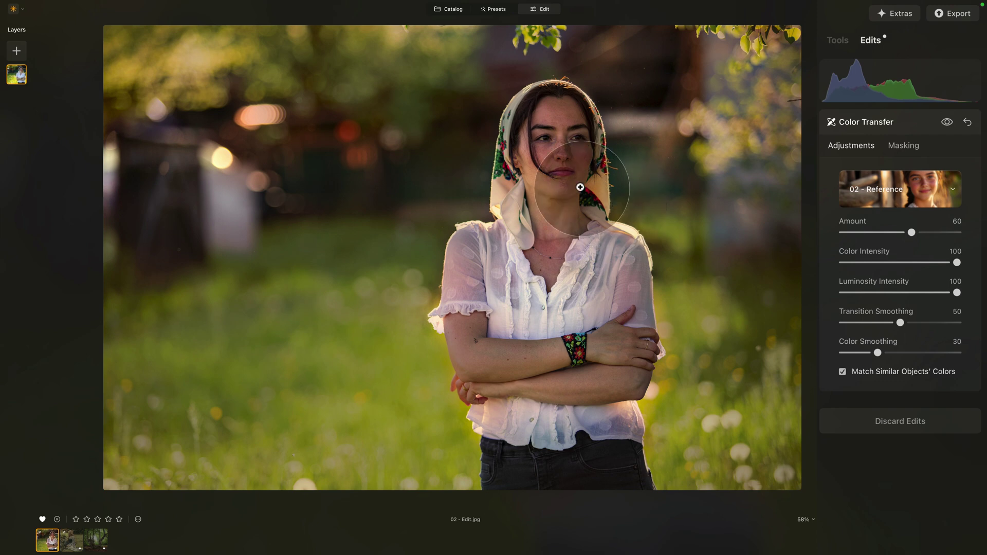
Step: Open the 03 - Edit photo and load 03 - Reference.jpg from the Reference Images folder as its Color Transfer reference
click(94, 543)
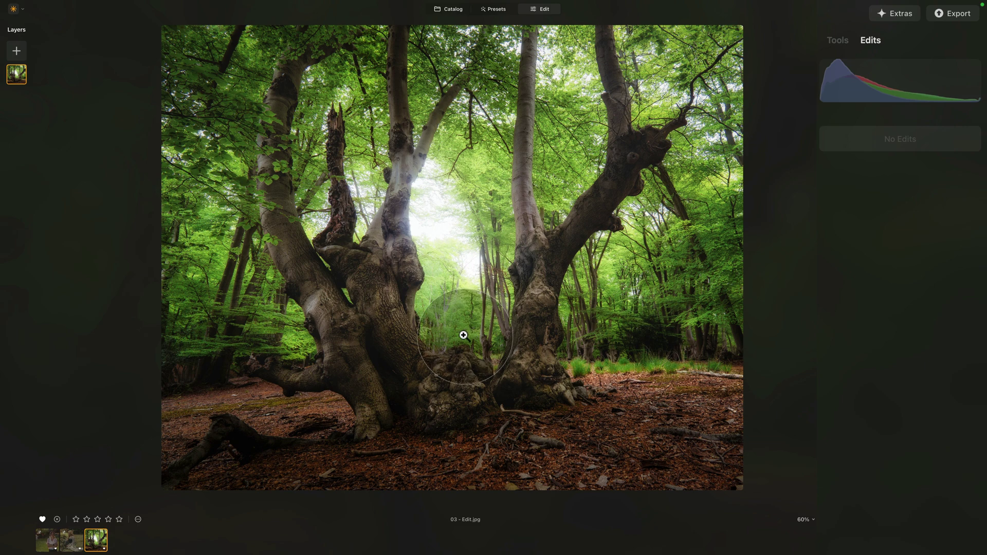
click(837, 39)
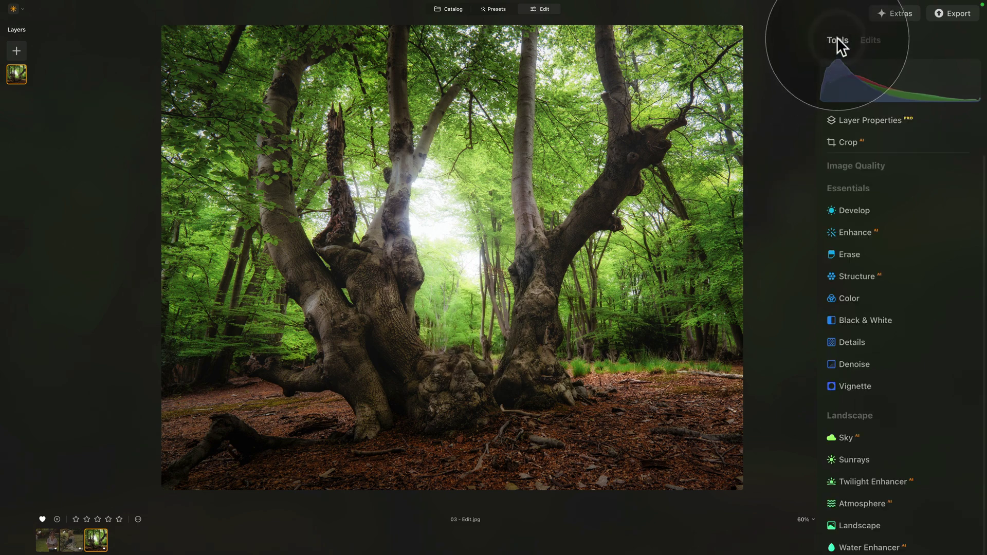
scroll(856, 462, down, 5)
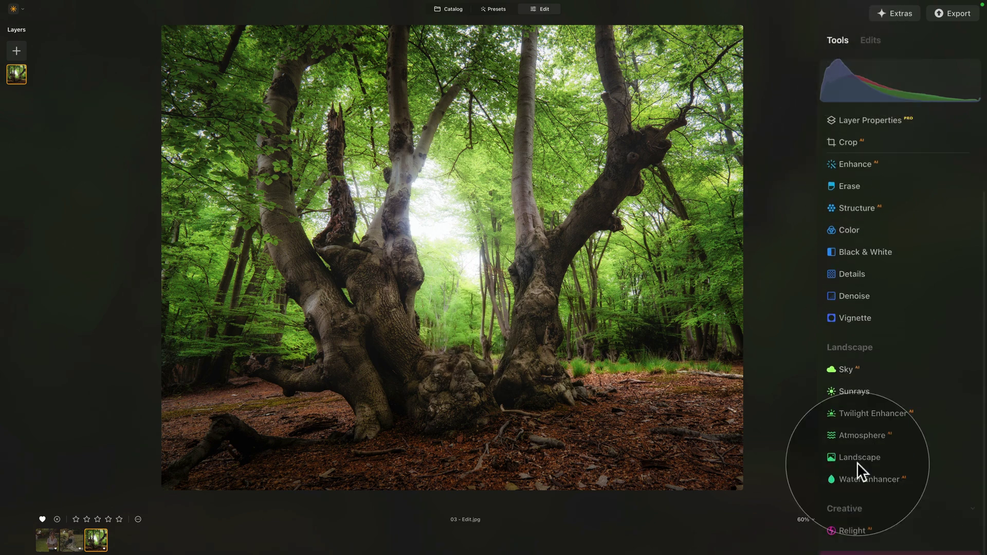
scroll(879, 337, down, 8)
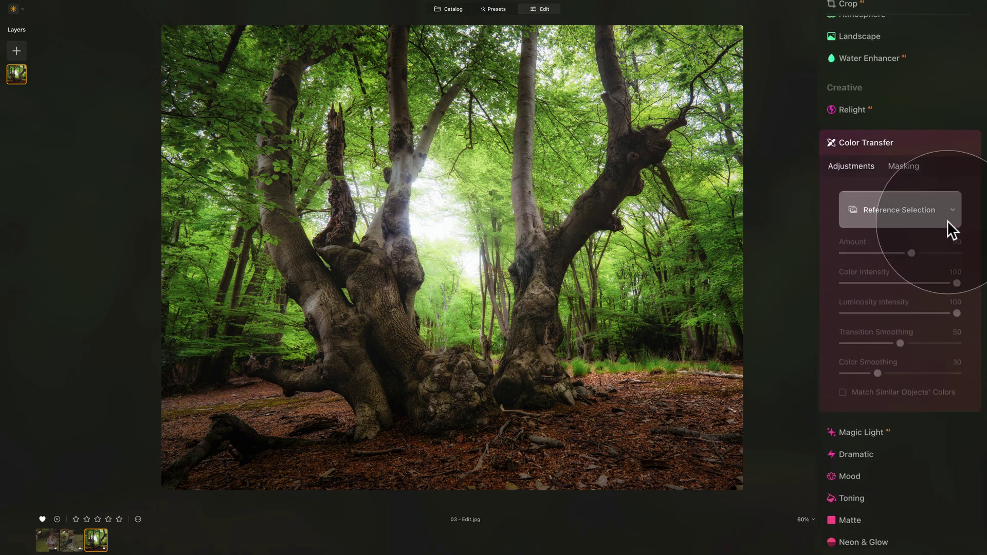
click(921, 211)
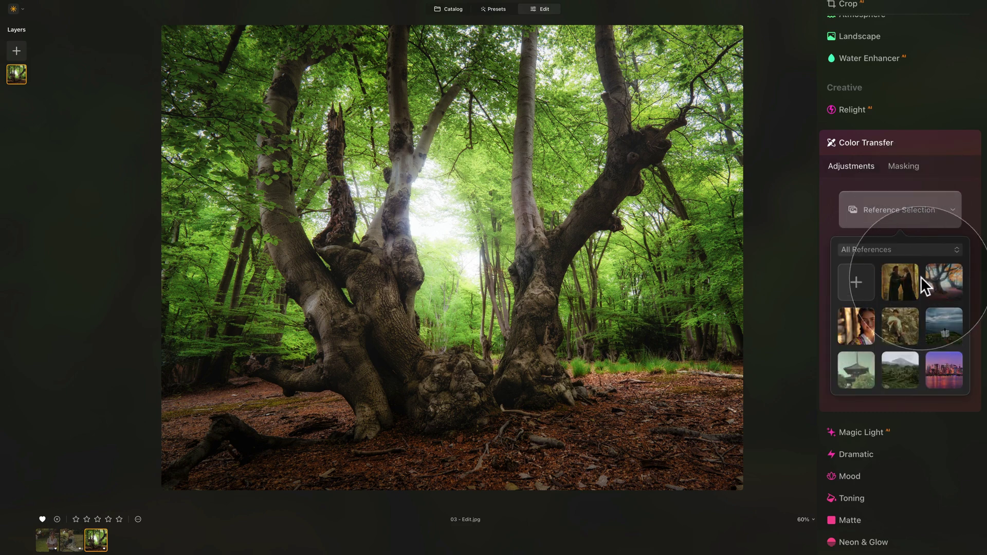
click(854, 282)
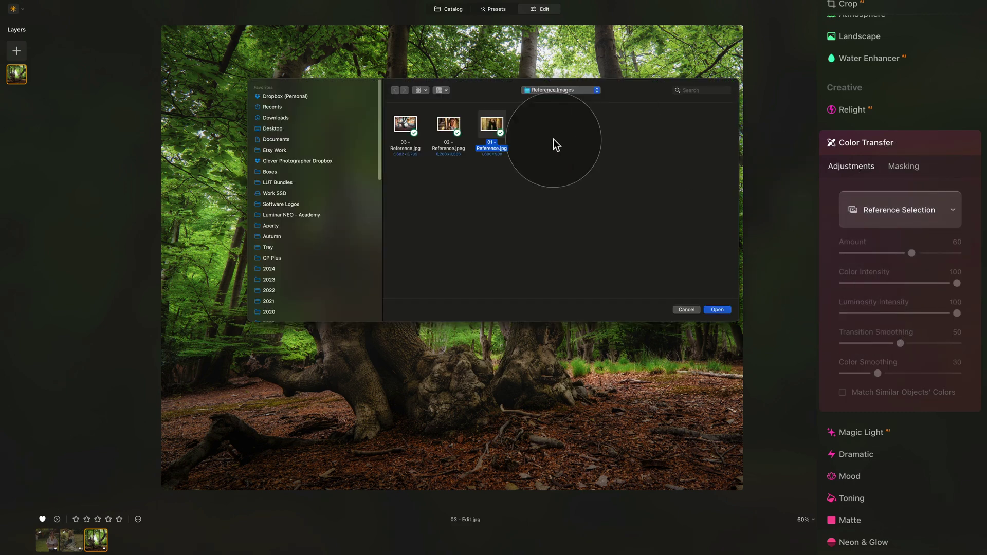
double_click(406, 126)
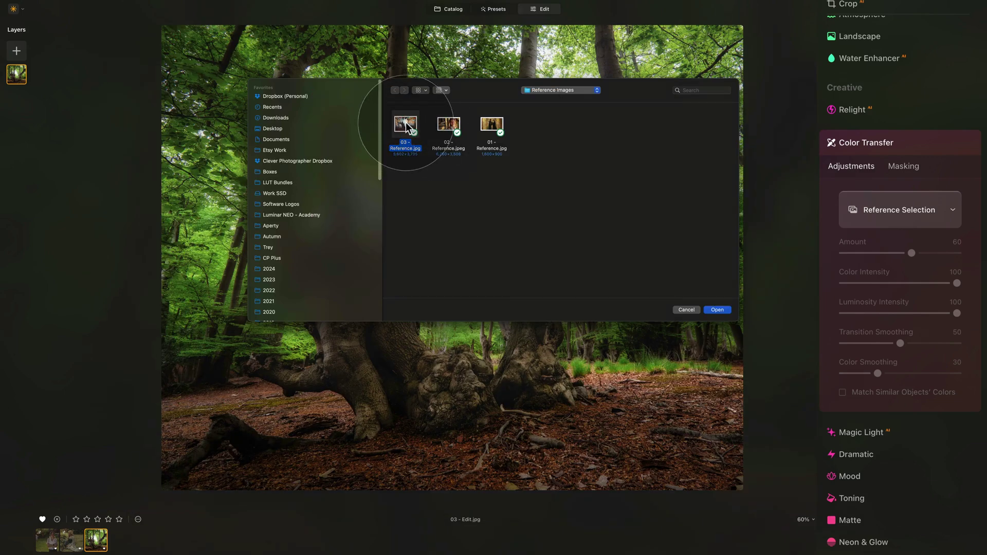
click(715, 310)
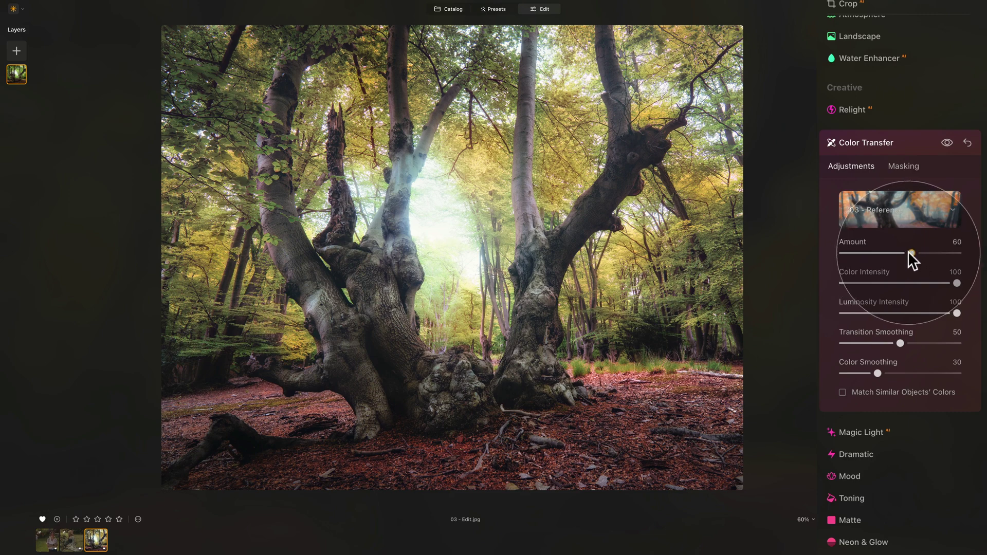
Step: Set Amount to 100, Luminosity Intensity to 20, Transition Smoothing to 0 and Color Smoothing to 100
drag(908, 251, 964, 250)
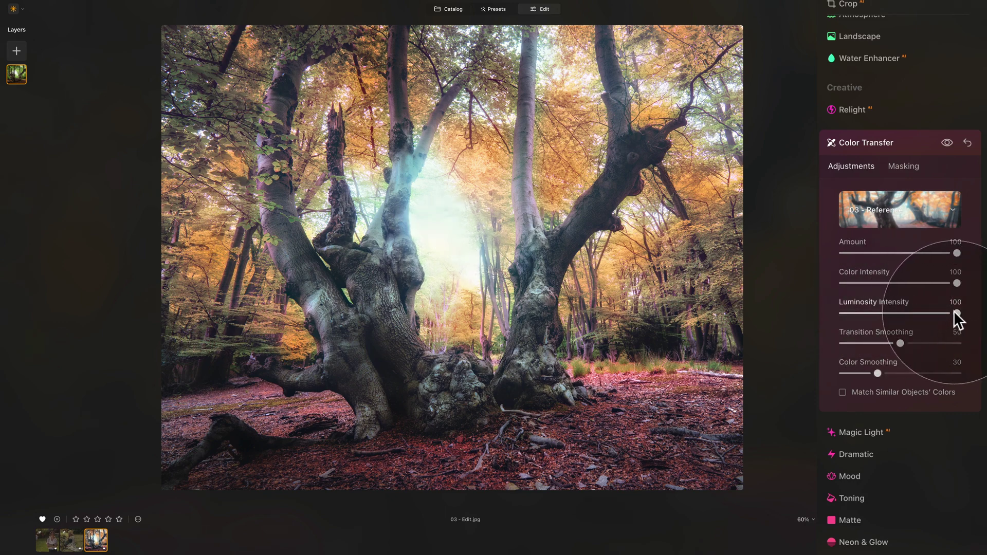
drag(954, 310, 870, 311)
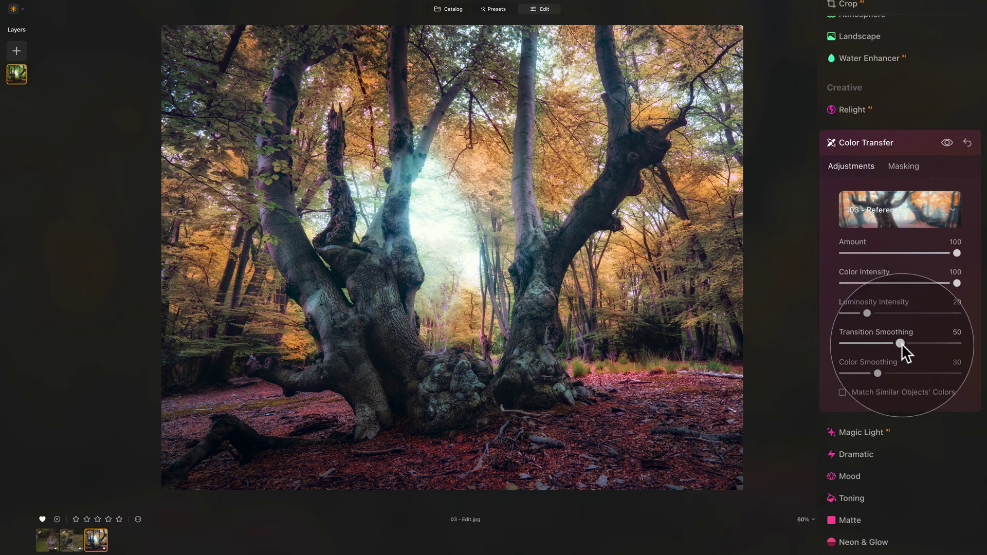
drag(901, 344, 781, 351)
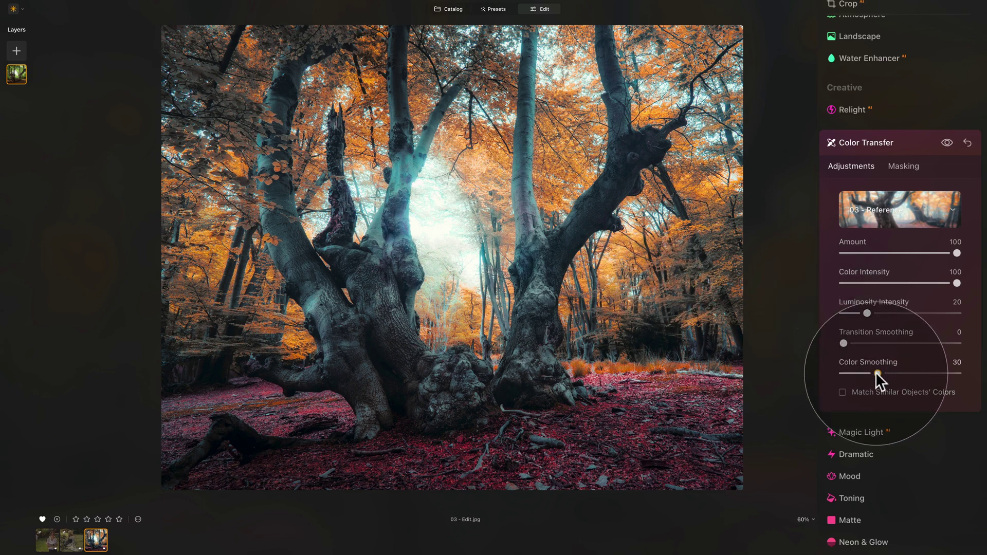
drag(875, 372, 977, 373)
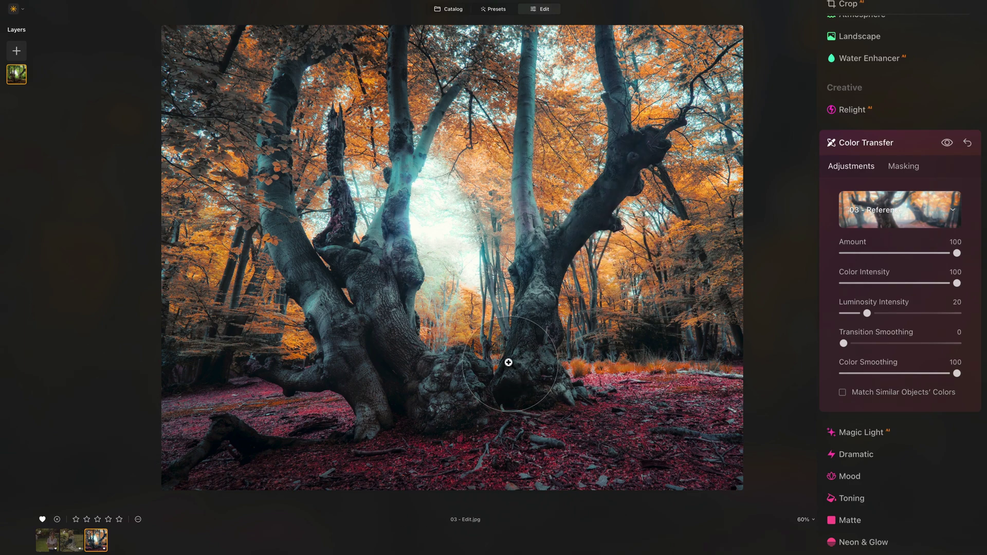
Step: Compare the forest photo with and without Color Transfer, and preview 03 - Reference.jpg without loading it again
click(946, 142)
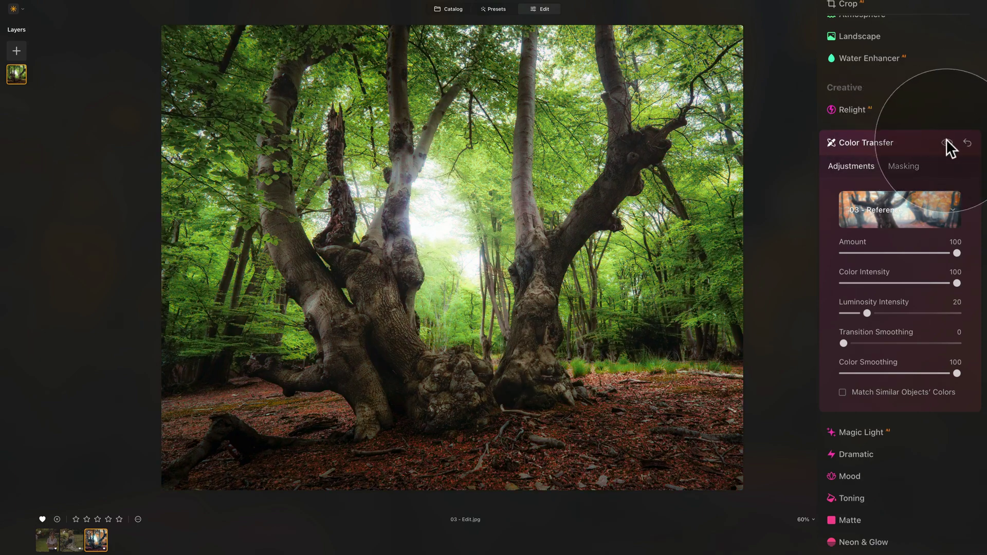
click(947, 142)
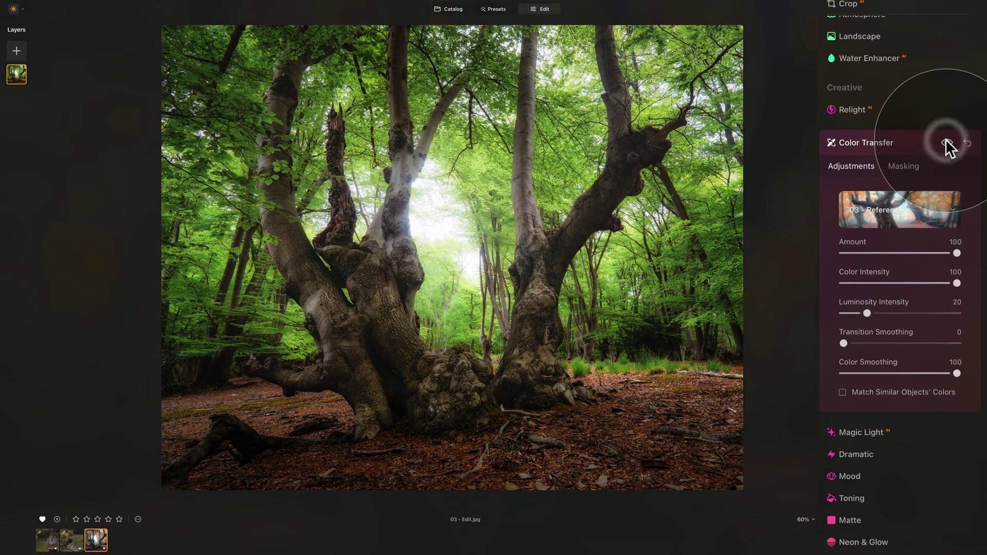
click(927, 198)
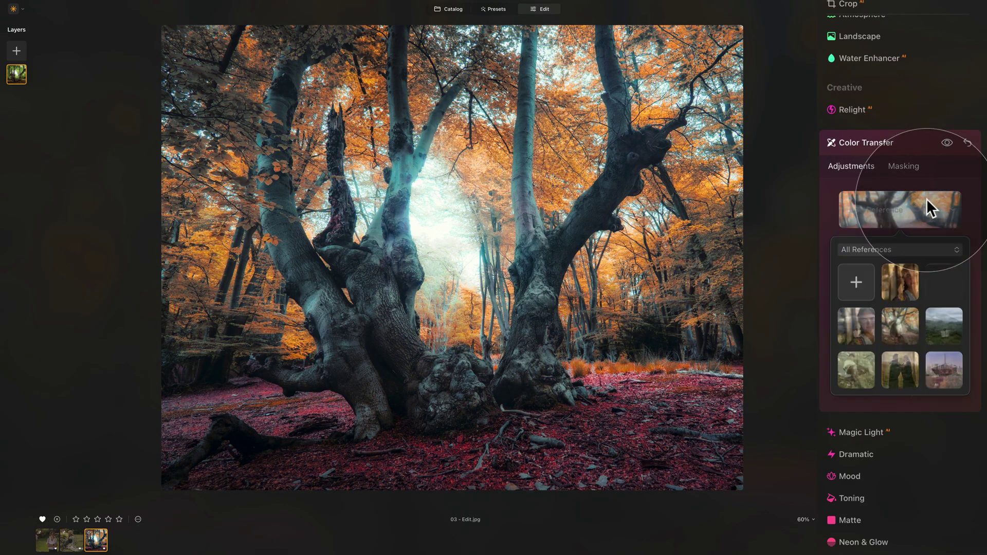
click(855, 281)
double_click(435, 136)
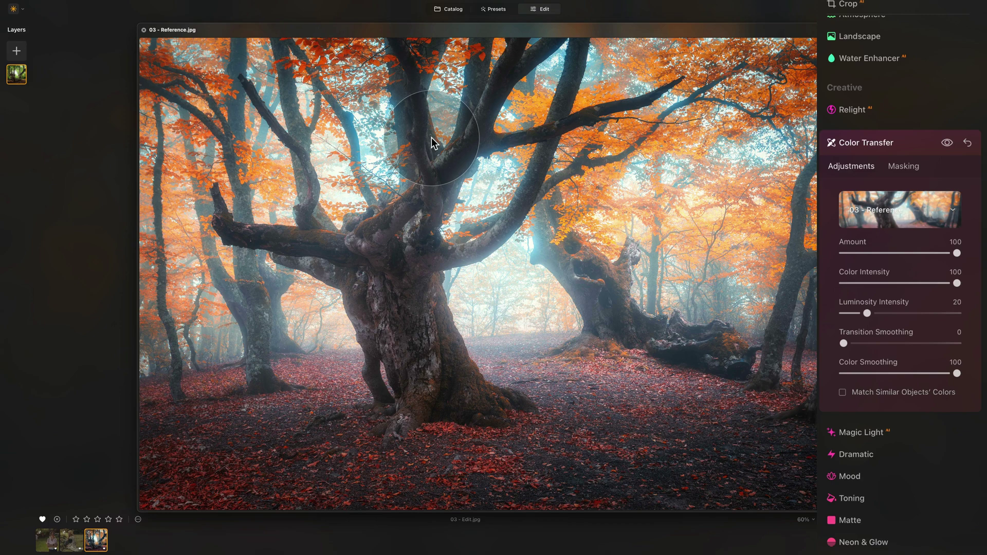
key(space)
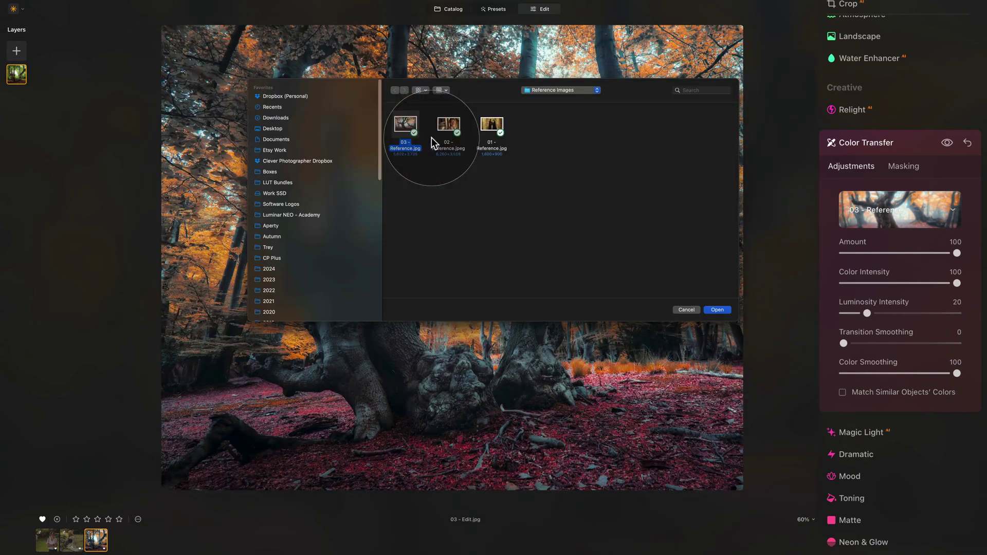
click(692, 309)
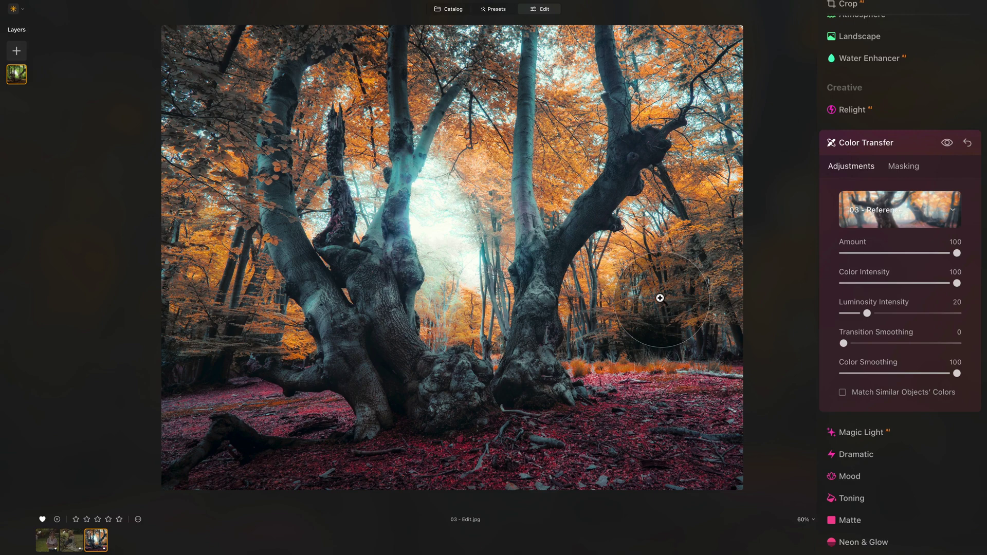